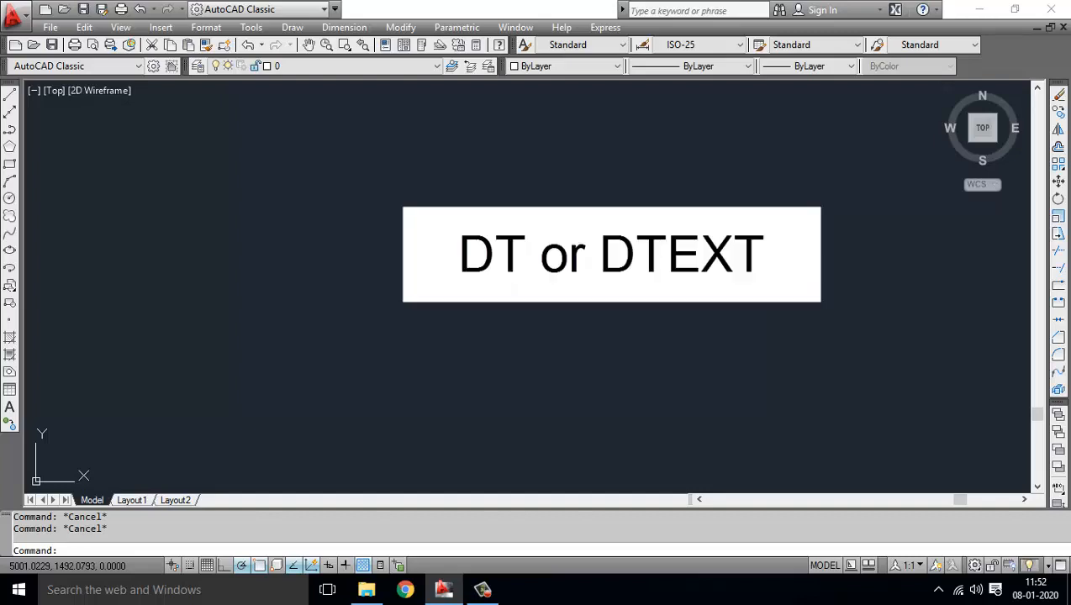
# Add the single-line text BEING CIVIL in the upper part of the drawing with a height of 250 and 0 rotation.
pyautogui.write('DT')
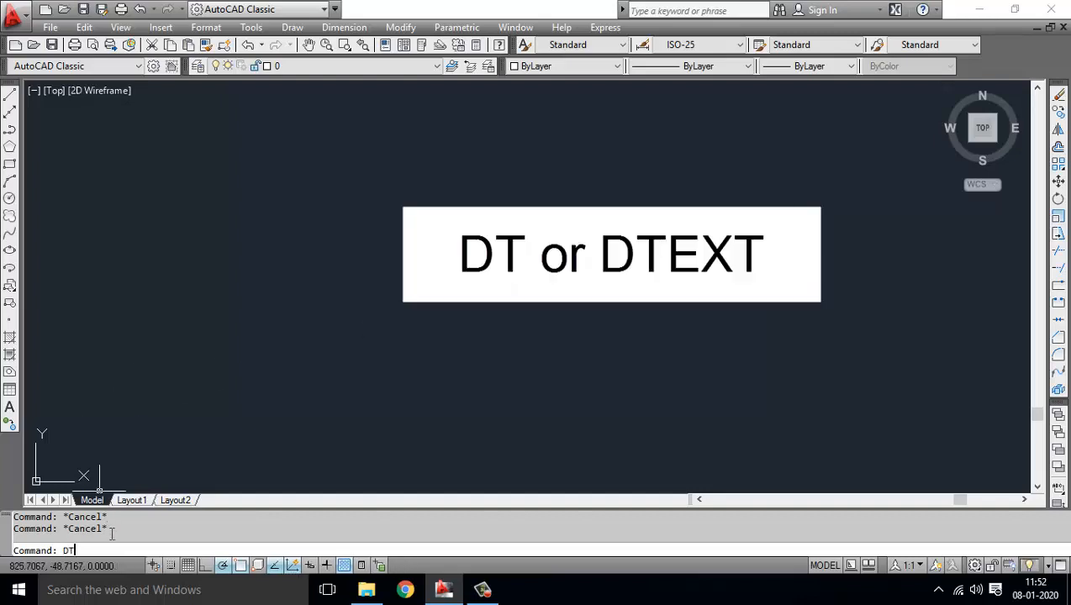
pyautogui.press('Return')
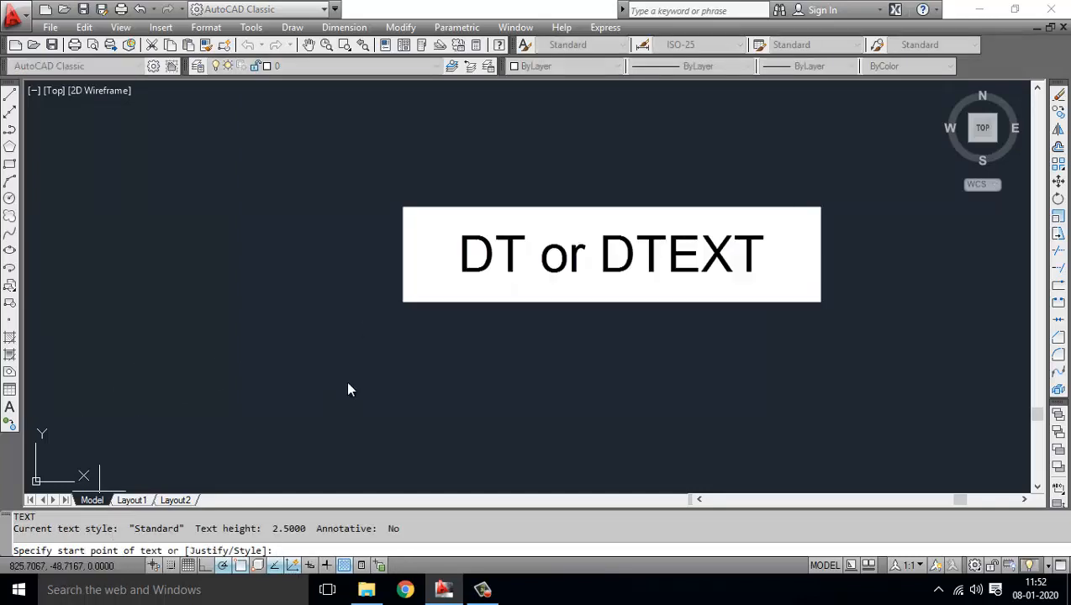
pyautogui.click(272, 174)
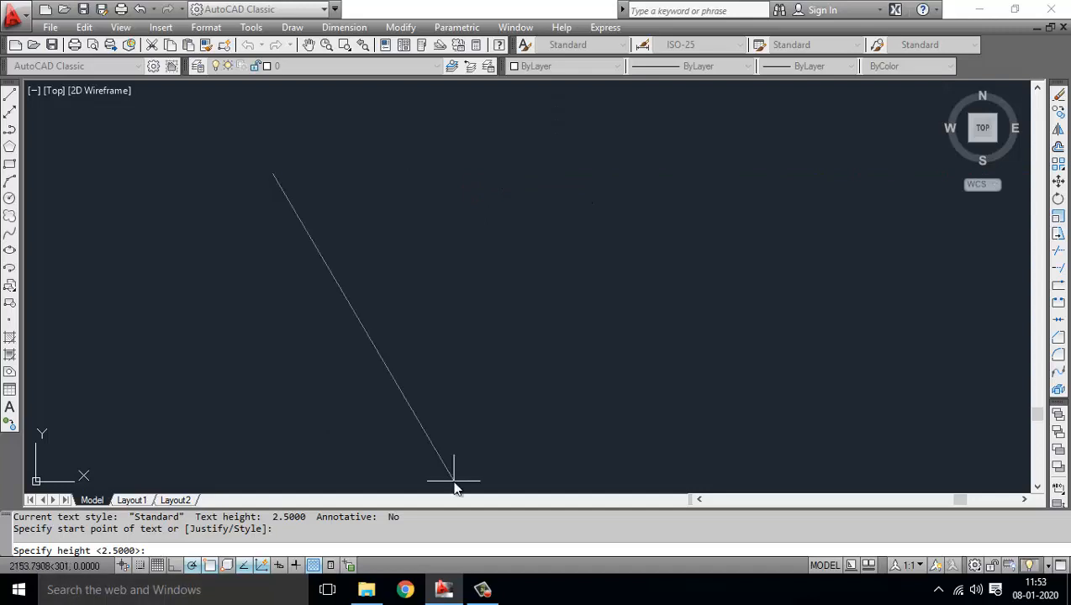
pyautogui.write('250')
pyautogui.press('Return')
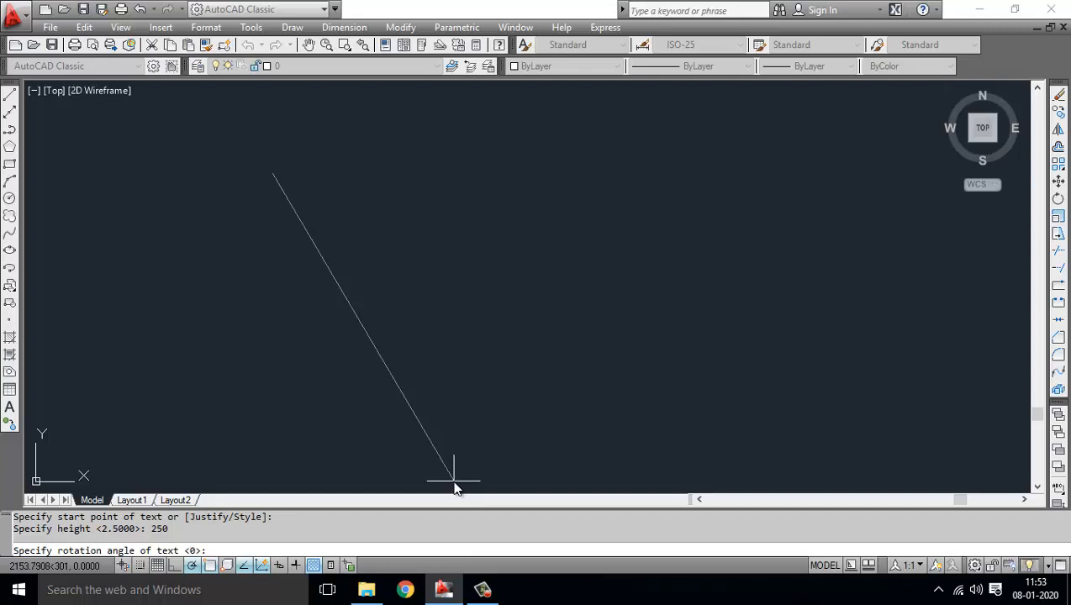
pyautogui.press('Return')
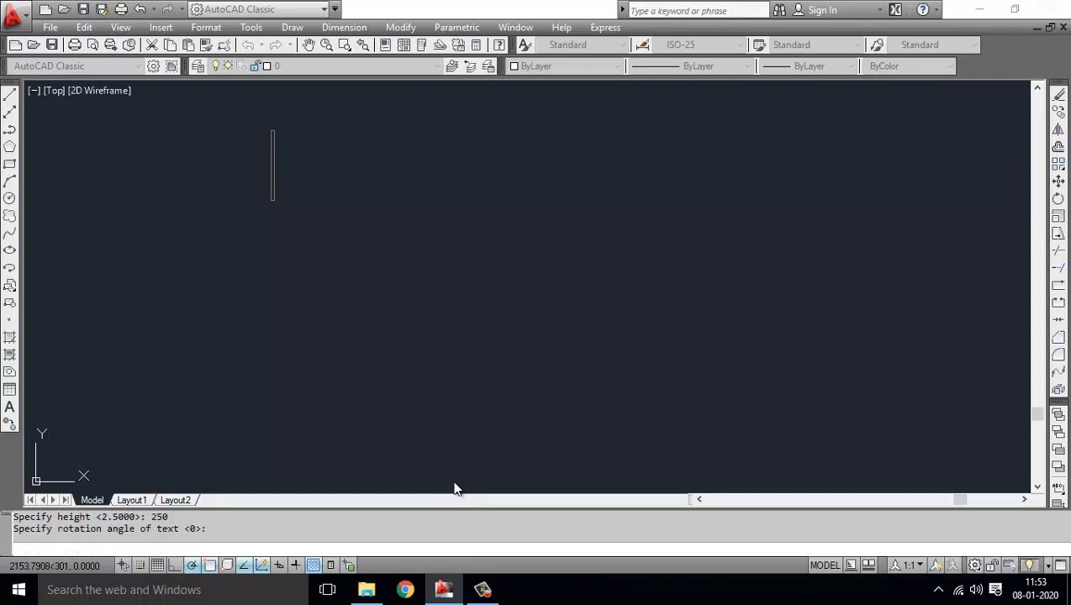
pyautogui.write('BEING CIVIL')
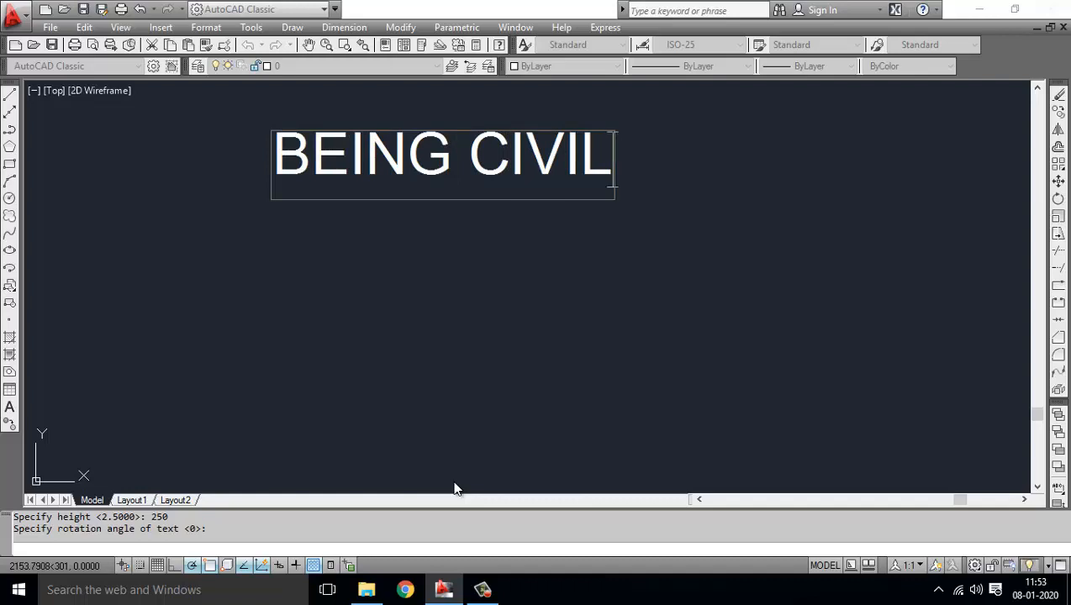
pyautogui.press('Return')
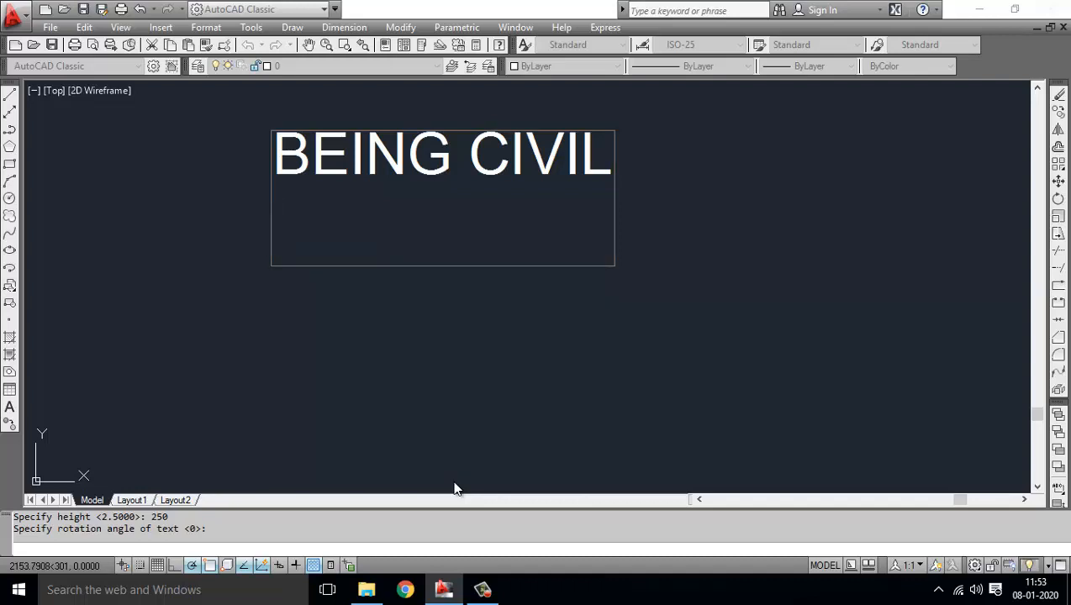
pyautogui.press('Return')
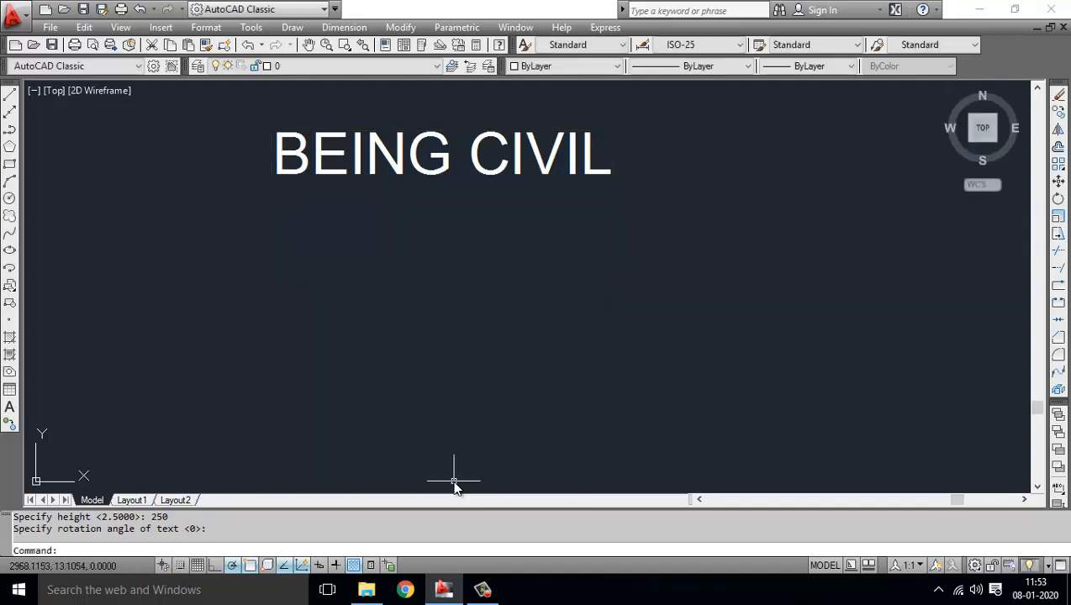
# Examine the insertion grip of the BEING CIVIL text.
pyautogui.click(514, 160)
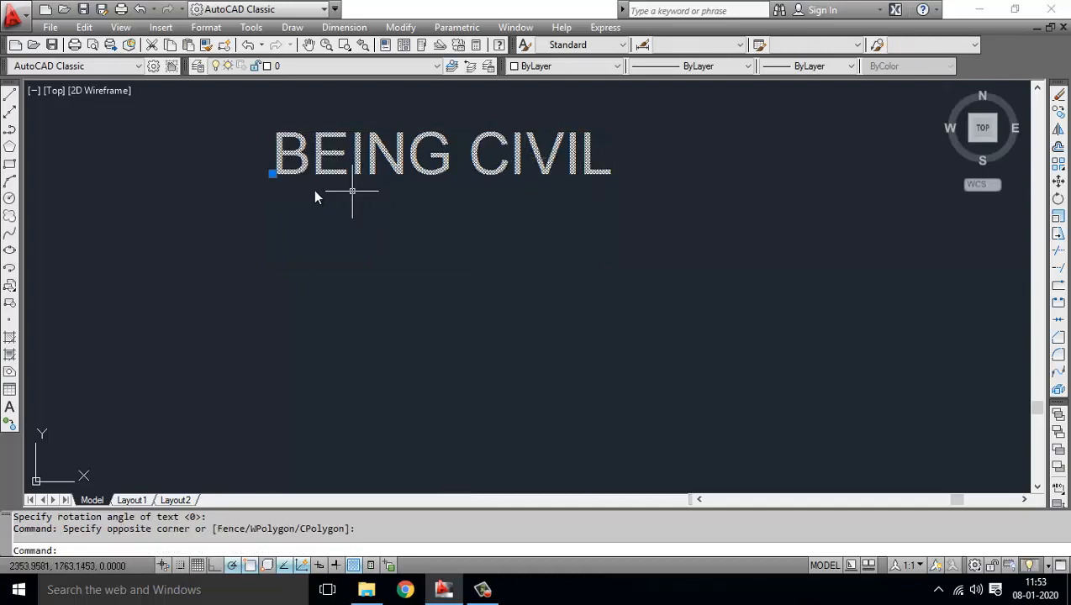
pyautogui.click(253, 167)
pyautogui.click(272, 174)
pyautogui.press('Escape')
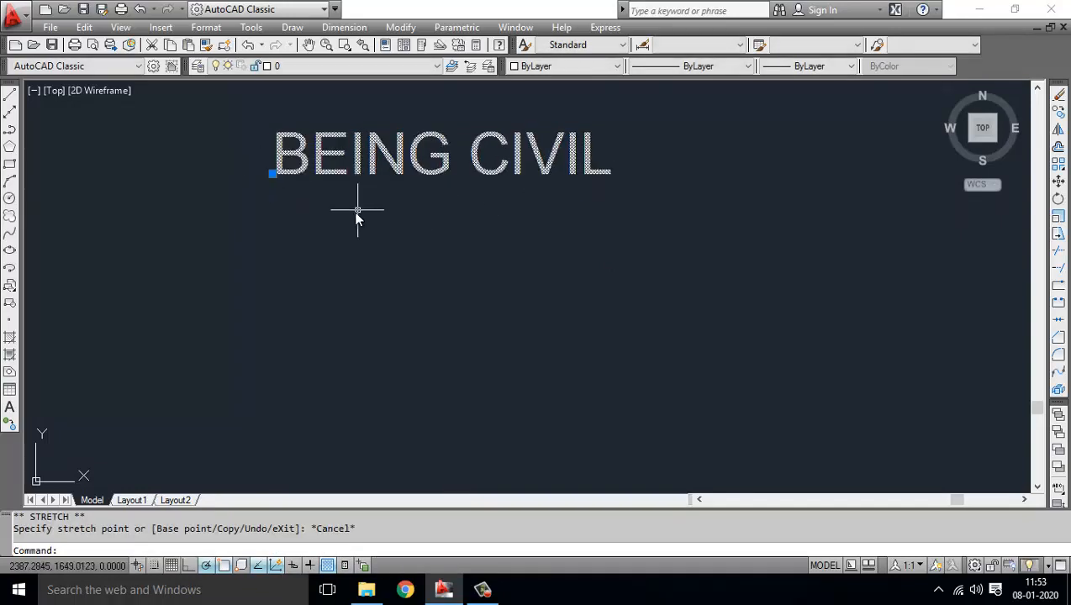
pyautogui.press('Escape')
# Add a Center-justified single-line text BEING CIVIL just below the first text, with height 250 and rotation 0.
pyautogui.write('dt')
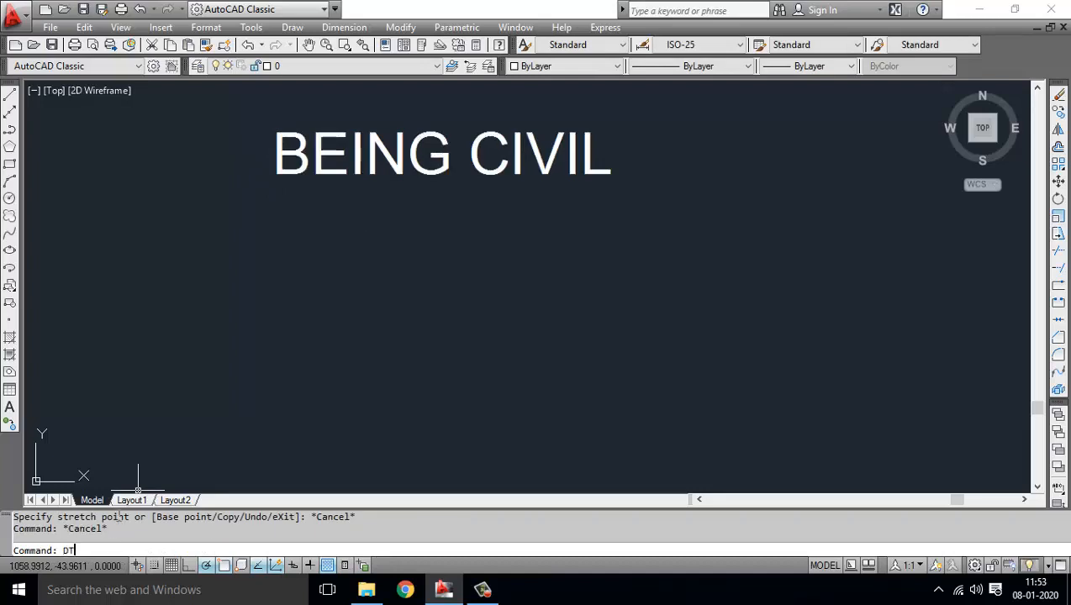
pyautogui.press('Return')
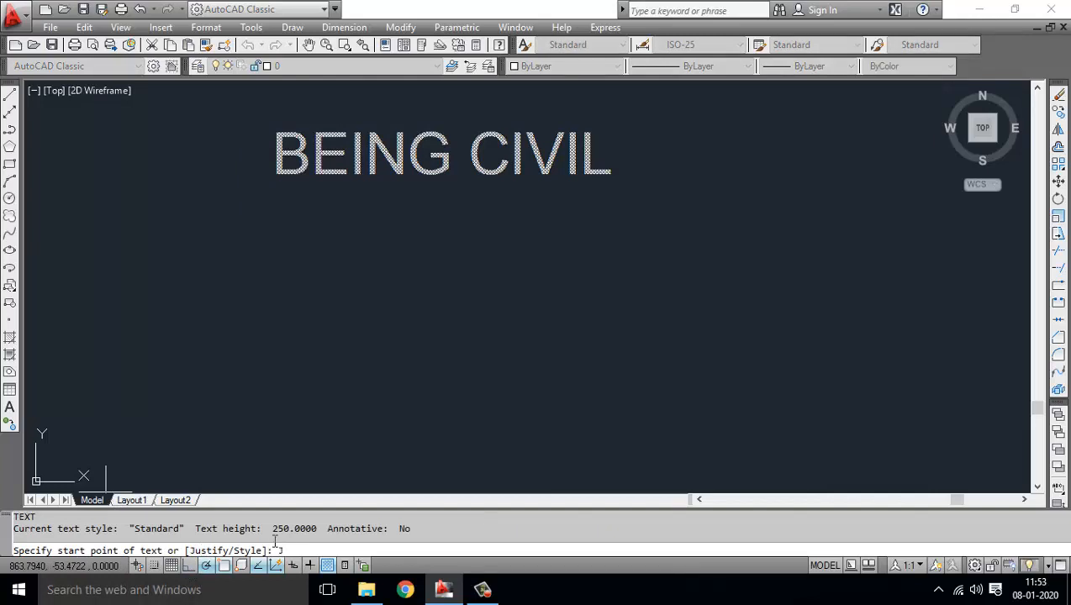
pyautogui.write('J')
pyautogui.press('Return')
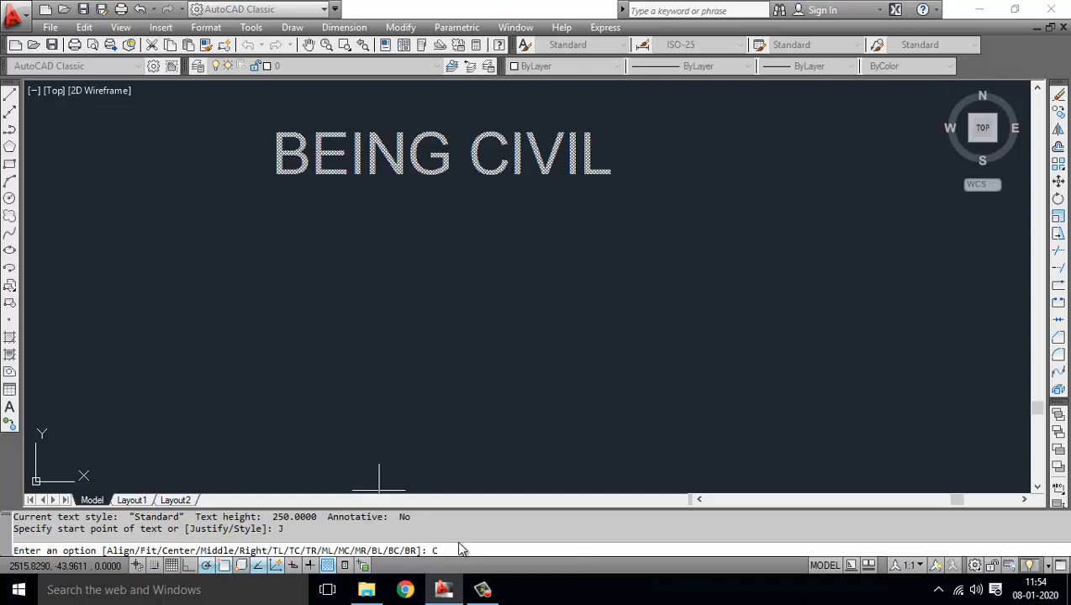
pyautogui.press('Return')
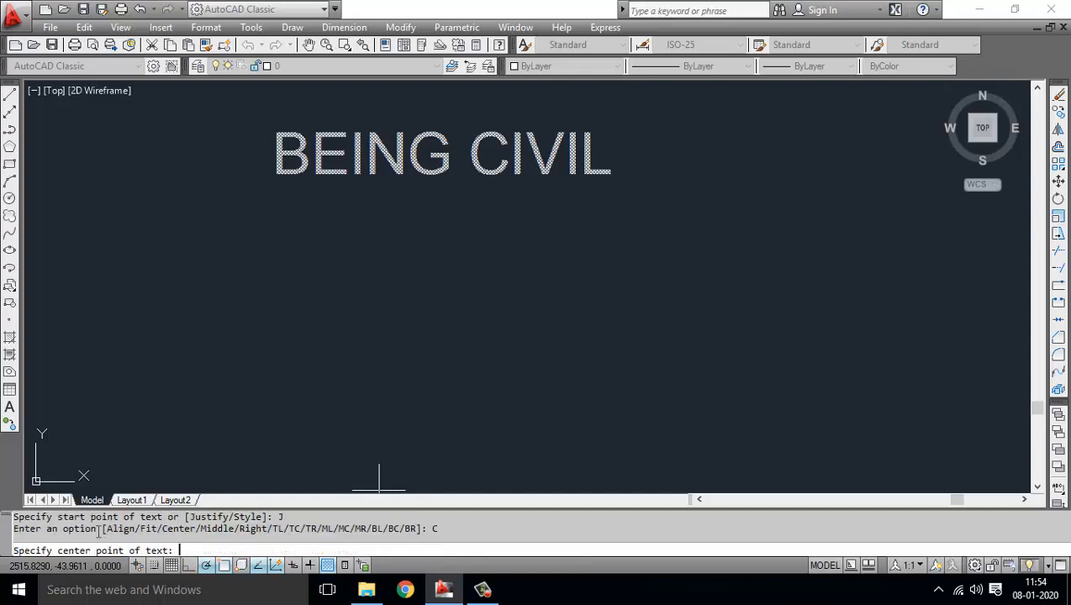
pyautogui.click(429, 227)
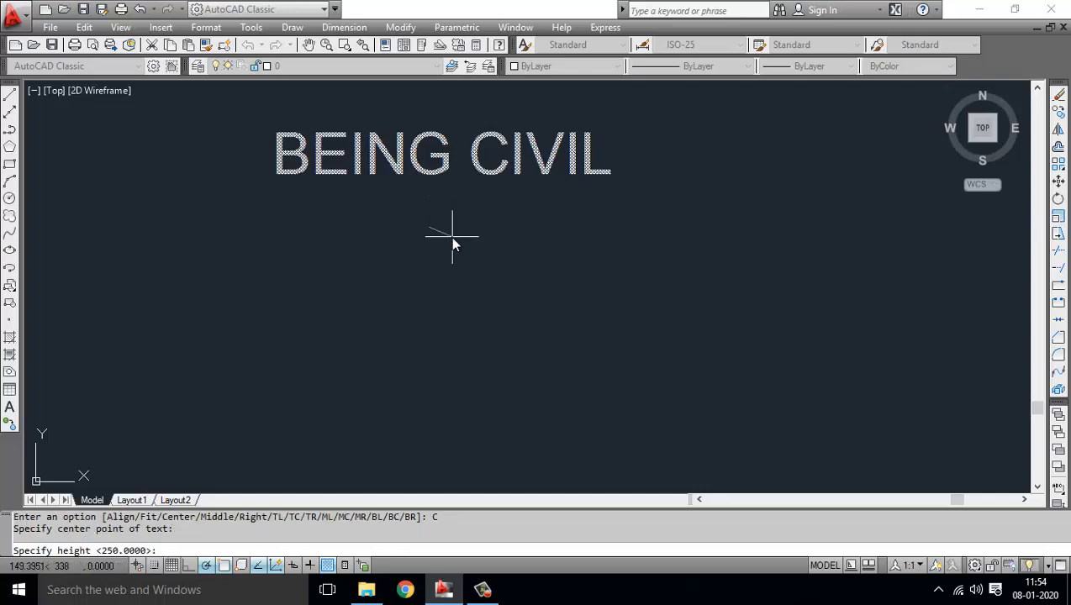
pyautogui.press('Return')
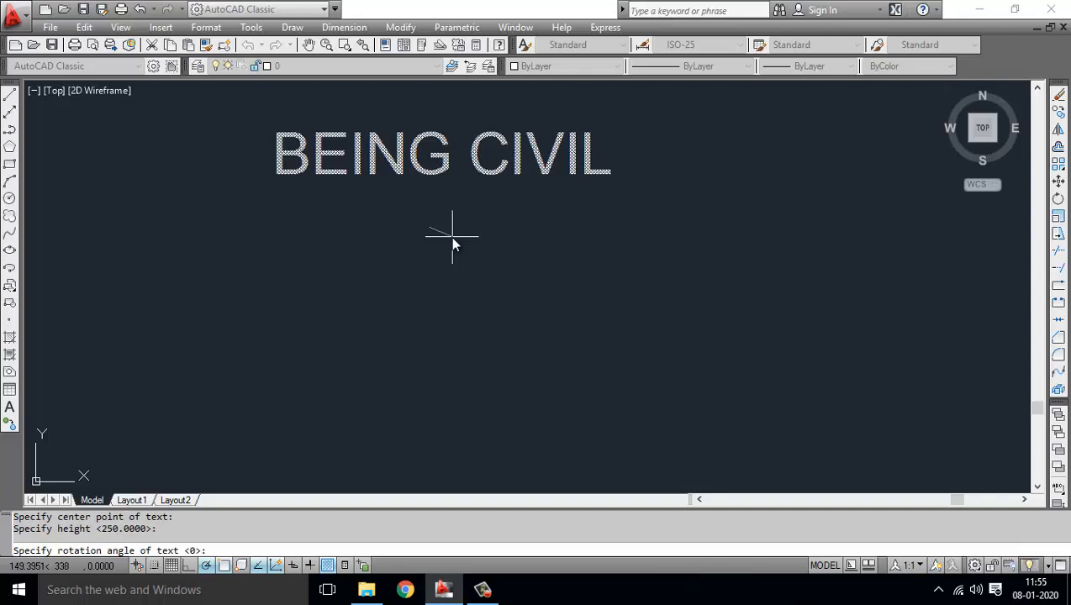
pyautogui.press('Return')
pyautogui.write('BEING CIVI')
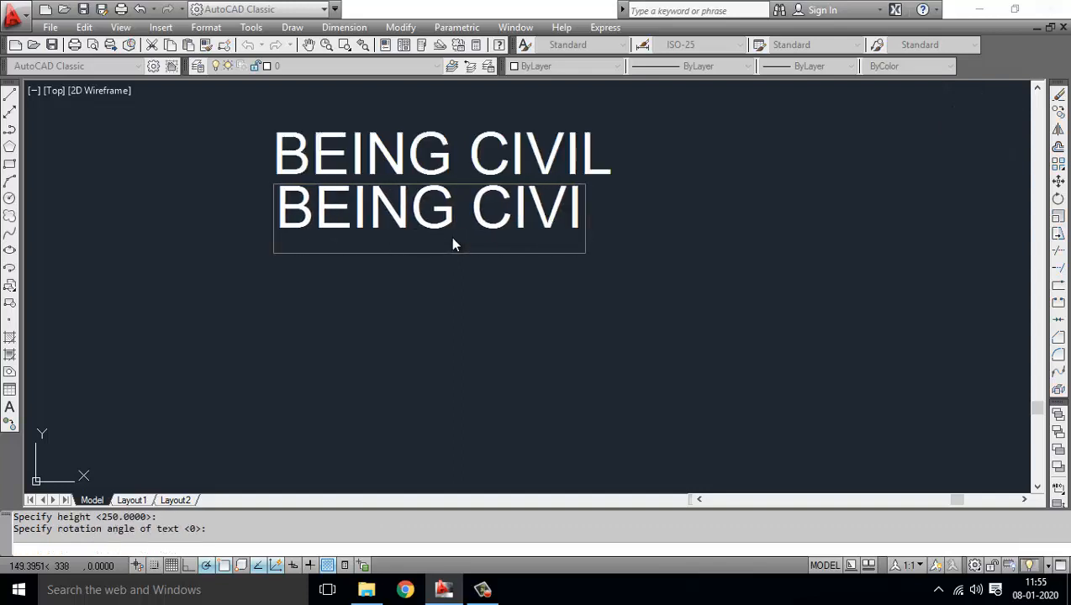
pyautogui.write('L')
pyautogui.press('Return')
pyautogui.press('Return')
pyautogui.click(452, 208)
pyautogui.click(389, 252)
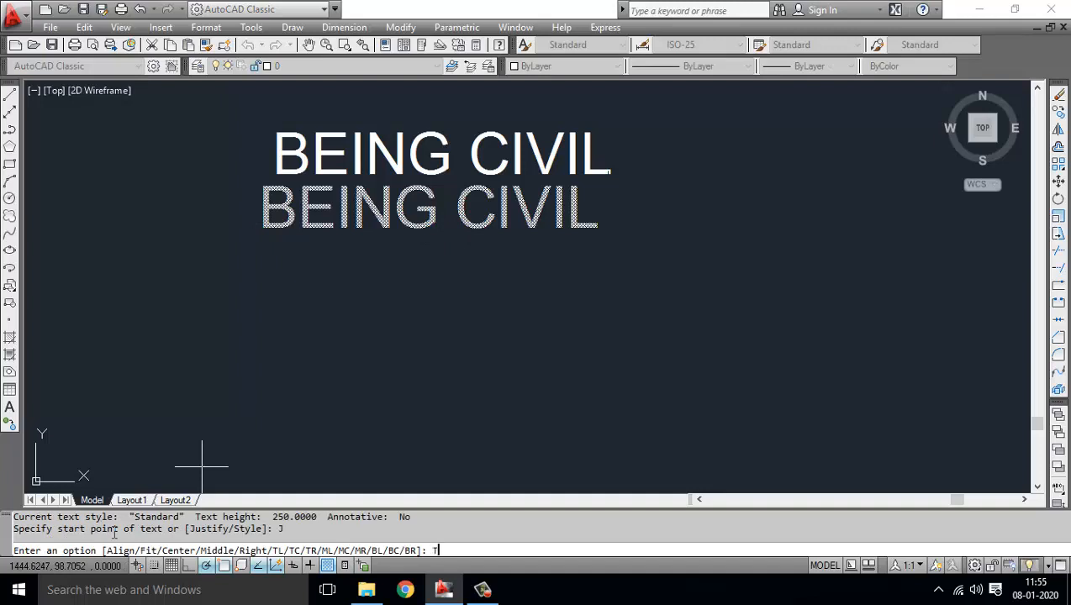
# Add a top-left (TL) justified single-line text BEING CIVIL below the centered text, with height 250 and rotation 0.
pyautogui.press('Return')
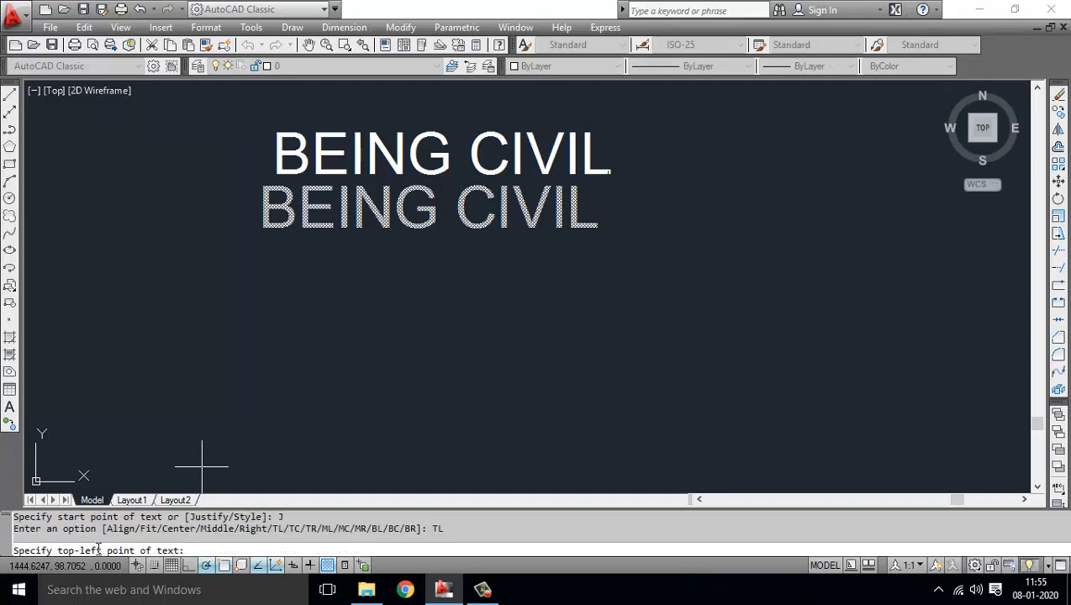
pyautogui.click(394, 260)
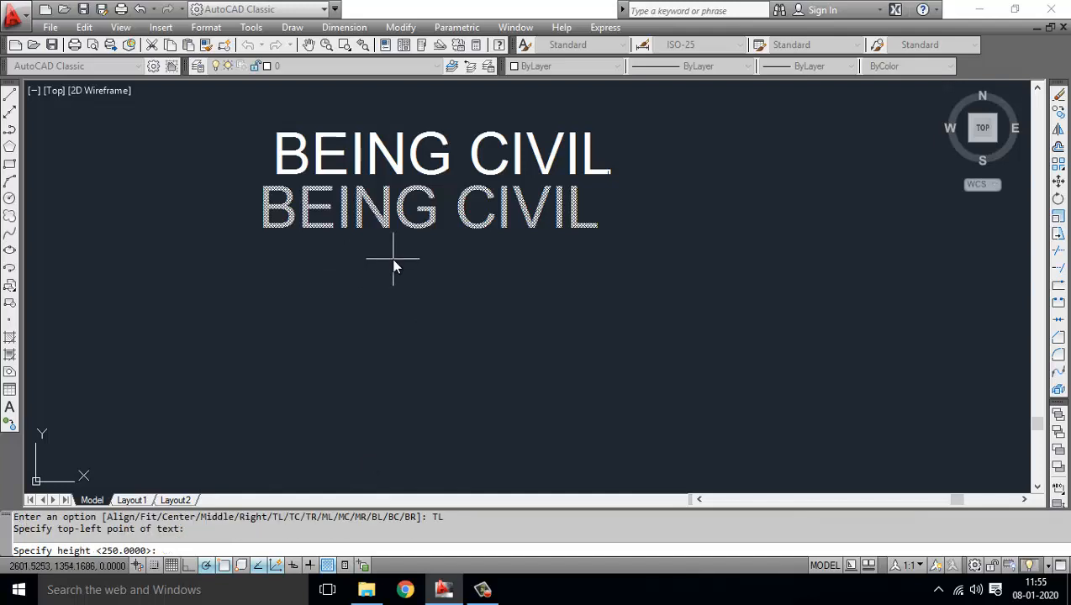
pyautogui.press('Return')
pyautogui.press('Return')
pyautogui.write('BEING CIVIL')
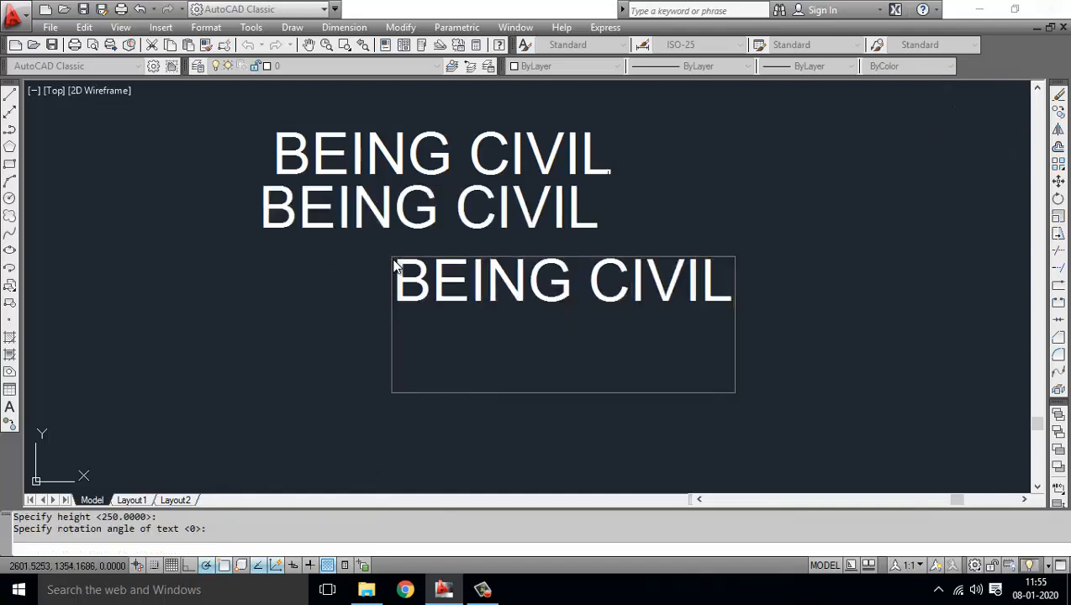
pyautogui.press('Return')
# Examine the grips of the top-left justified text.
pyautogui.click(467, 314)
pyautogui.click(427, 291)
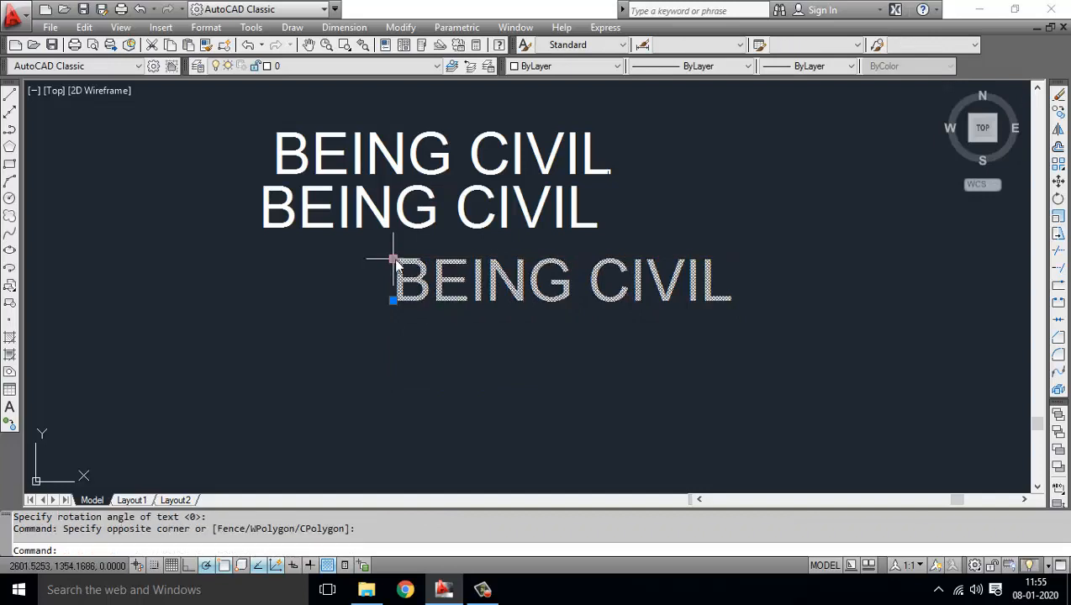
pyautogui.press('Escape')
pyautogui.press('Escape')
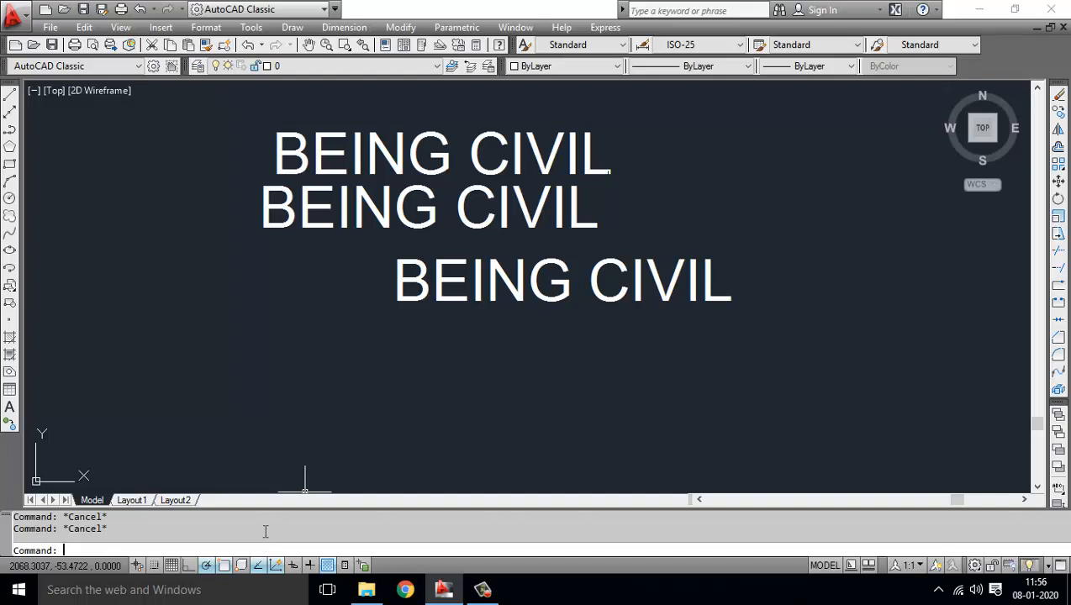
# Draw two parallel vertical lines of equal length, side by side below the texts.
pyautogui.write('L')
pyautogui.press('Return')
pyautogui.click(206, 321)
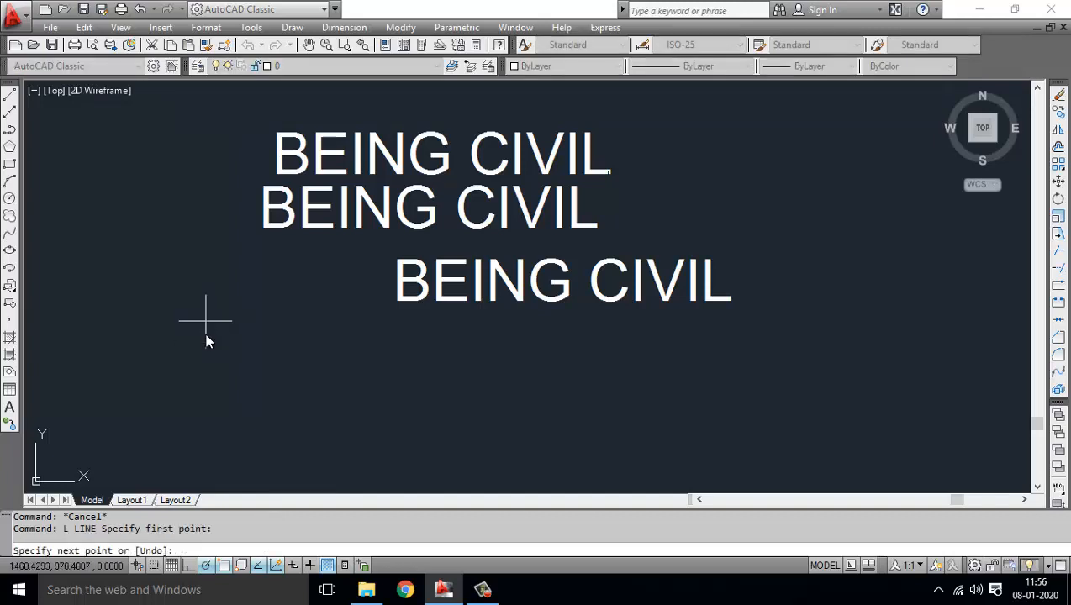
pyautogui.click(206, 438)
pyautogui.press('Return')
pyautogui.press('Return')
pyautogui.click(443, 321)
pyautogui.click(443, 439)
pyautogui.press('Escape')
pyautogui.press('Escape')
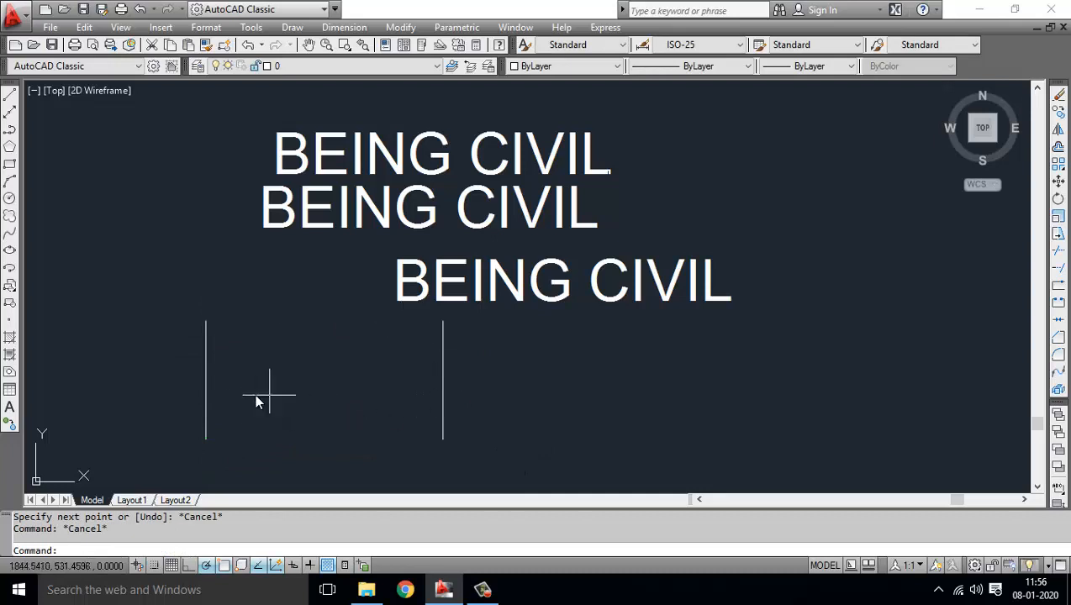
# Add a Fit-justified single-line text BEING CIVIL with height 250, its baseline running between the lower endpoints of the two vertical lines.
pyautogui.write('dt')
pyautogui.press('Return')
pyautogui.write('J')
pyautogui.press('Return')
pyautogui.write('F')
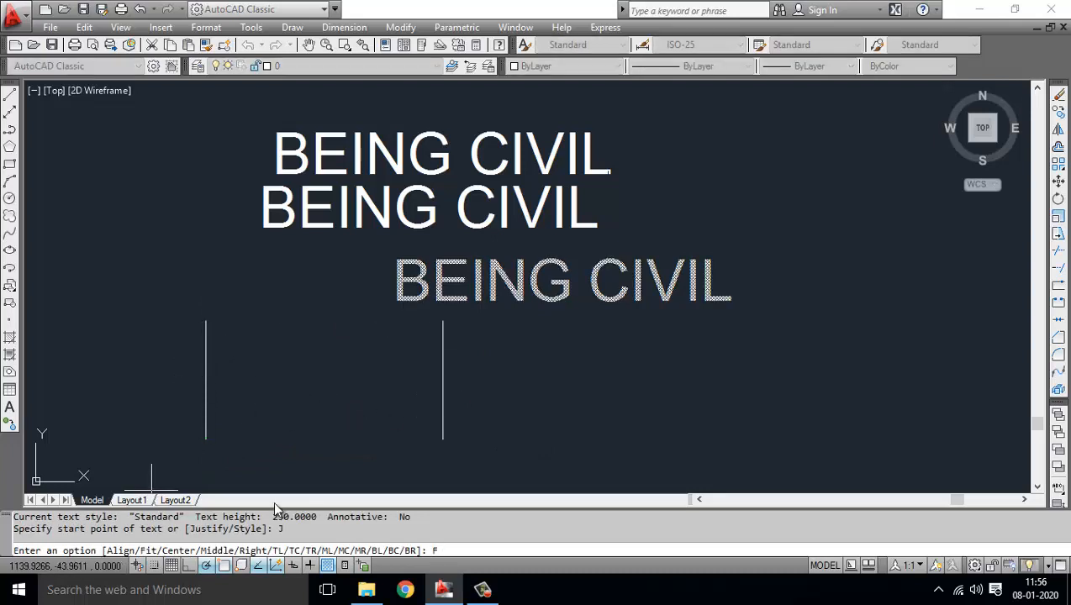
pyautogui.press('Return')
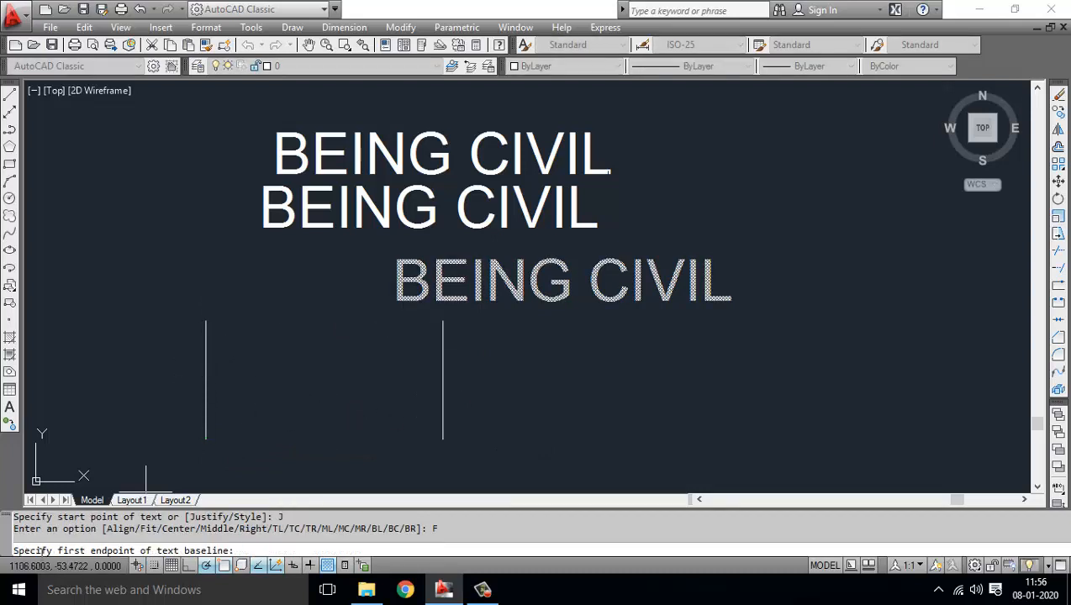
pyautogui.click(206, 438)
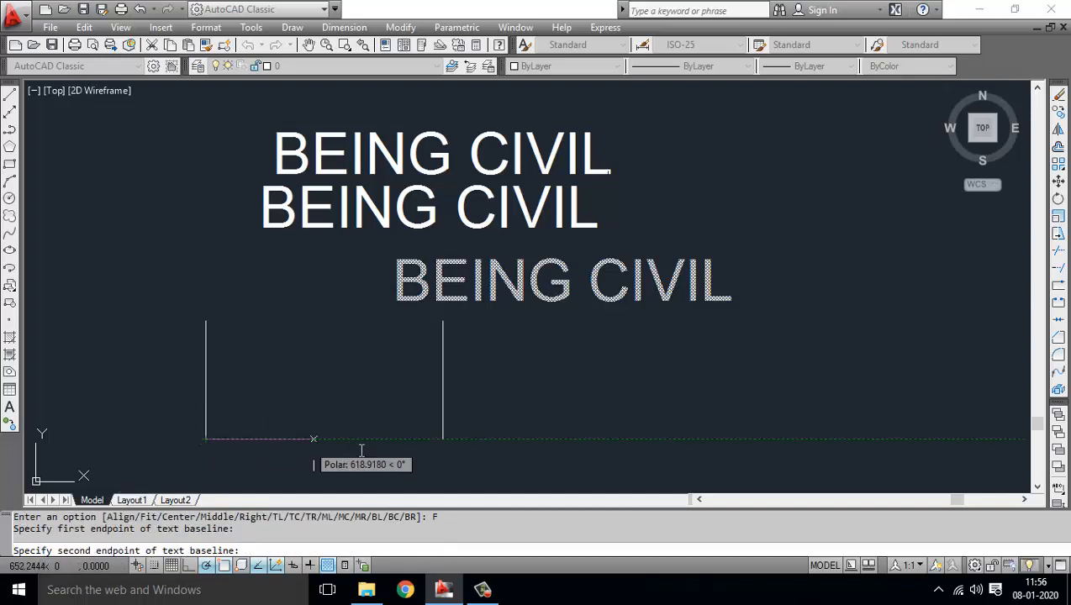
pyautogui.click(443, 438)
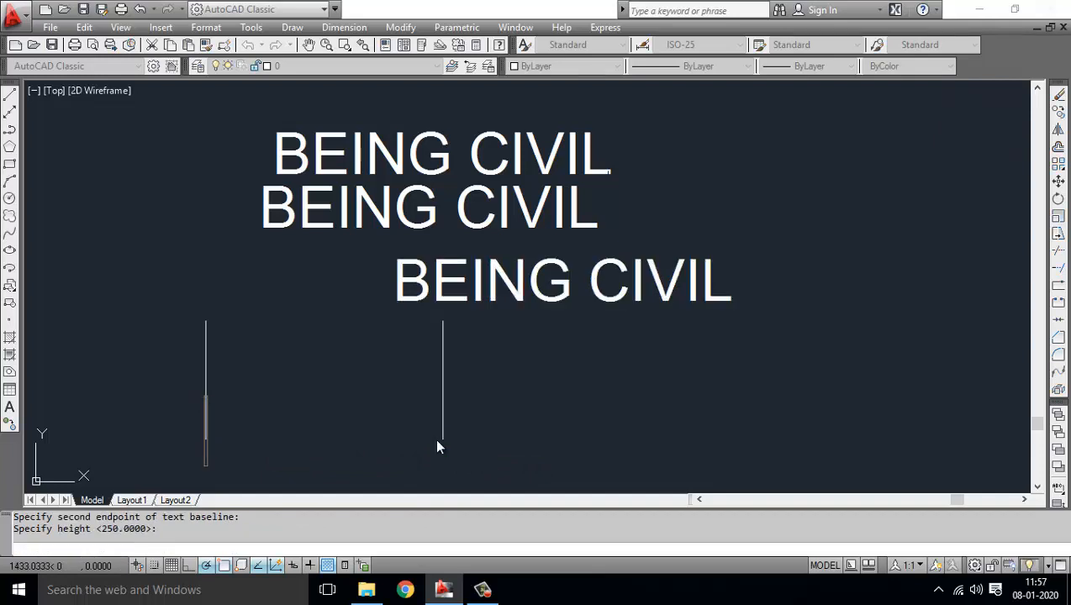
pyautogui.press('Return')
pyautogui.write('BEING CIVIL')
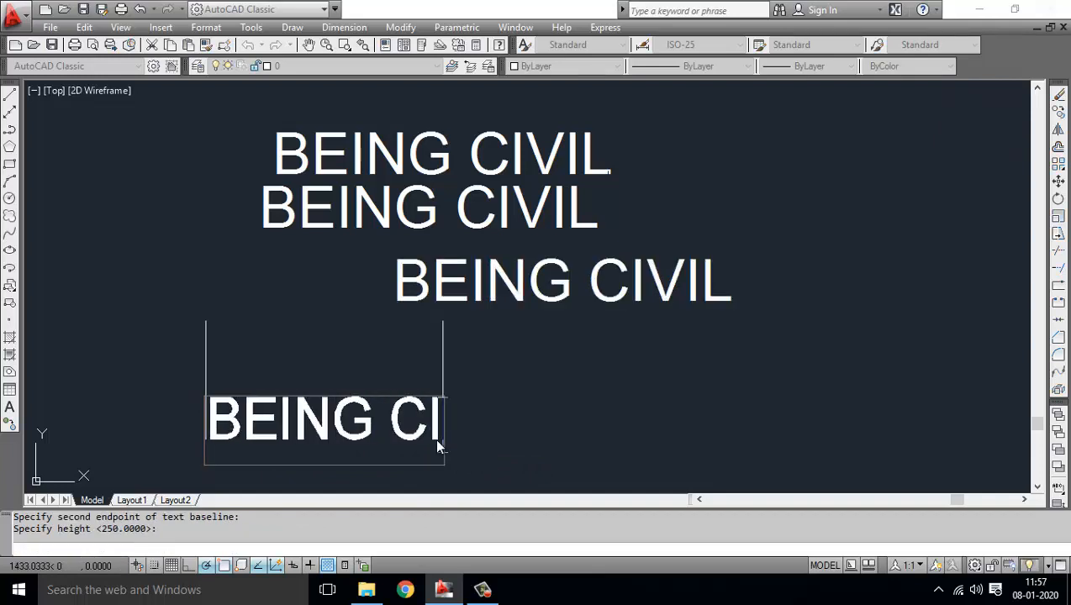
pyautogui.press('Return')
pyautogui.press('Return')
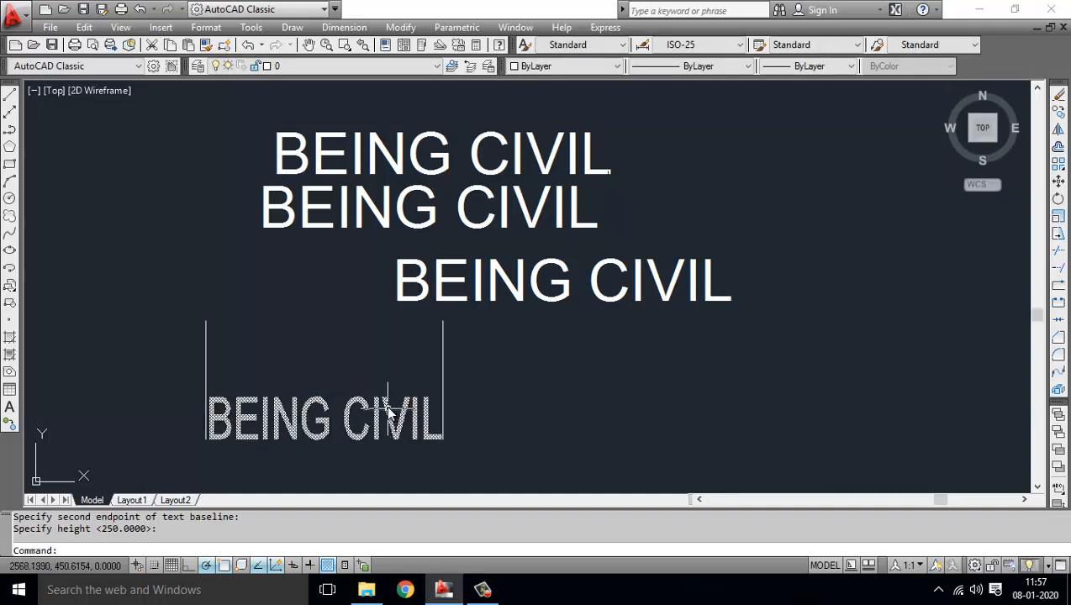
# Add a Middle-justified single-line text BEING CIVIL with height 250 and rotation 0, beside the Fit-justified text.
pyautogui.scroll(-2, 391, 393)
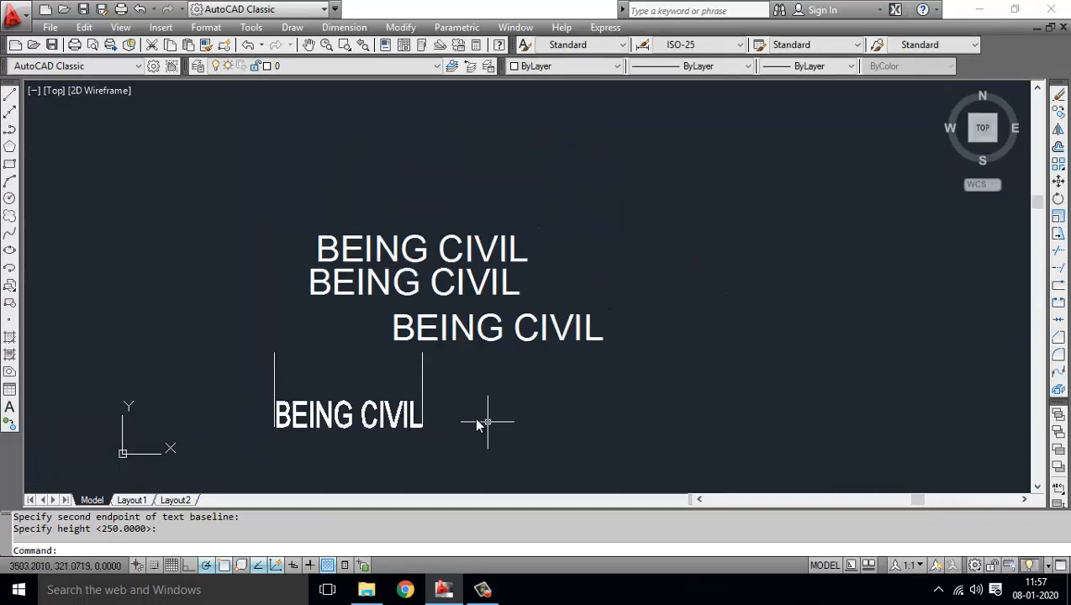
pyautogui.scroll(1, 403, 433)
pyautogui.press('Escape')
pyautogui.press('Escape')
pyautogui.write('dt')
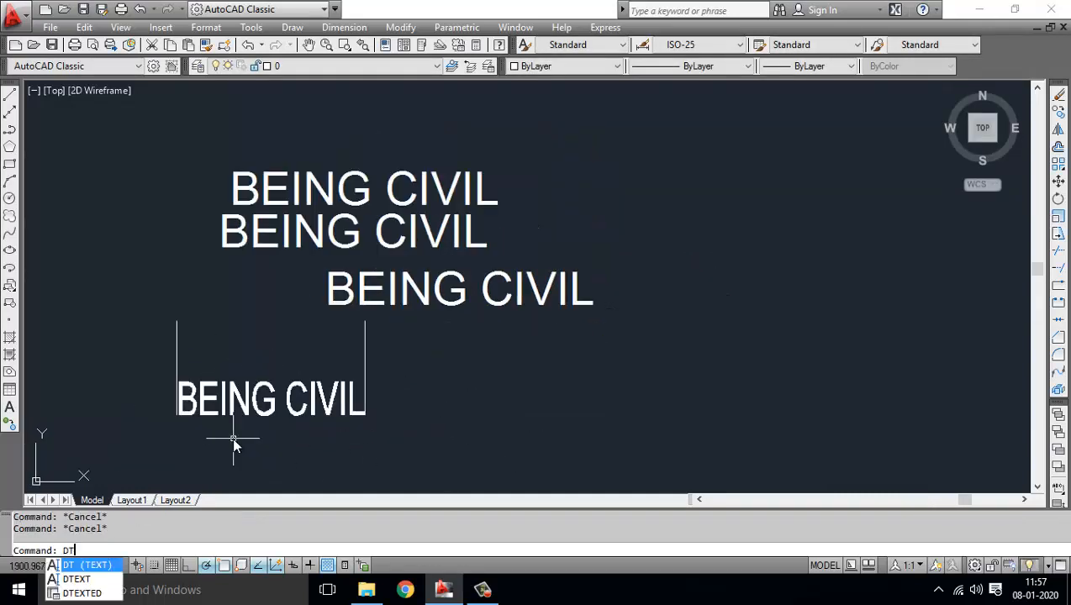
pyautogui.press('Return')
pyautogui.write('J')
pyautogui.press('Return')
pyautogui.write('M')
pyautogui.press('Return')
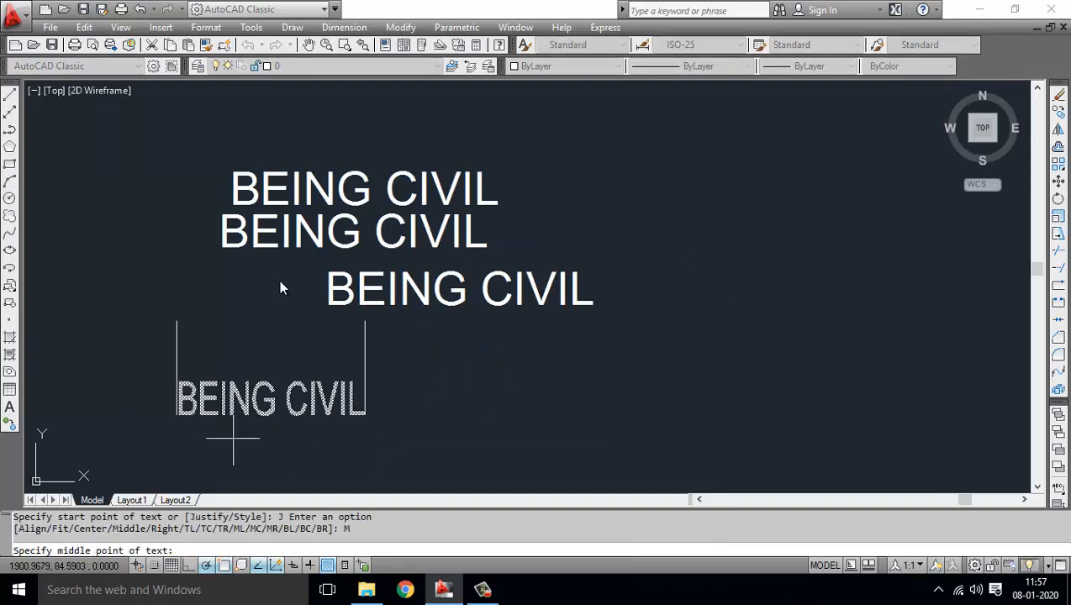
pyautogui.click(549, 380)
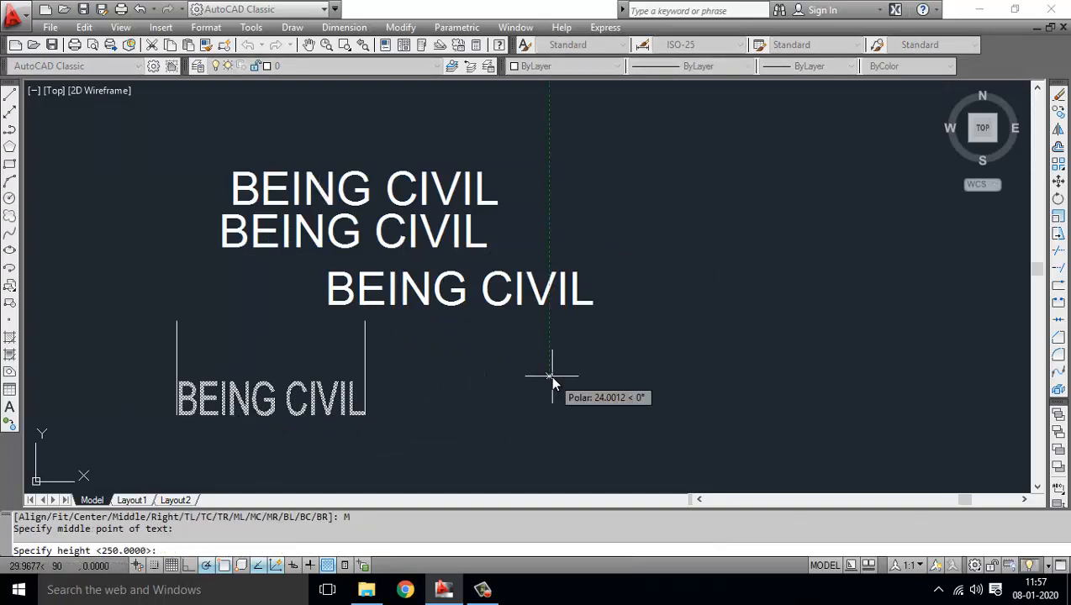
pyautogui.press('Return')
pyautogui.press('Return')
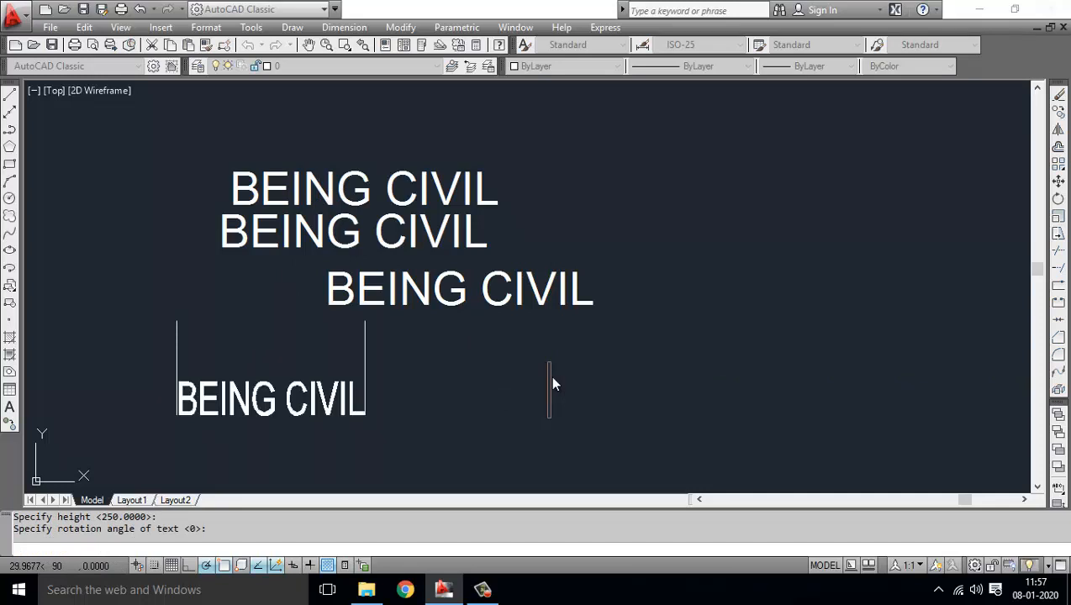
pyautogui.write('BEING CIVIL')
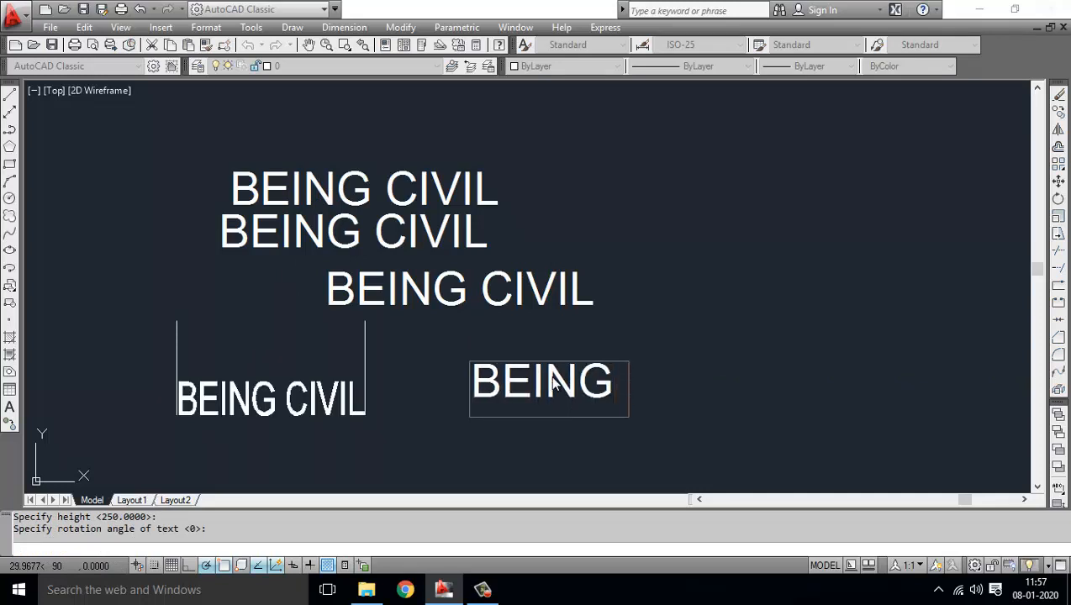
pyautogui.press('Return')
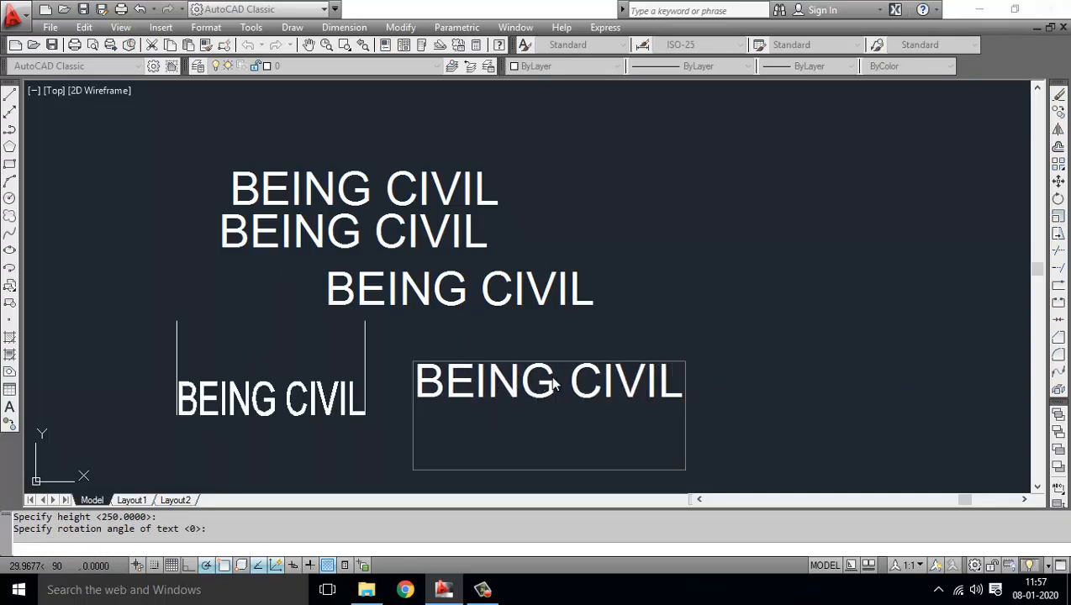
pyautogui.press('Return')
# Set the justification of the Middle-justified text beside the two vertical lines to Left in its properties.
pyautogui.click(759, 268)
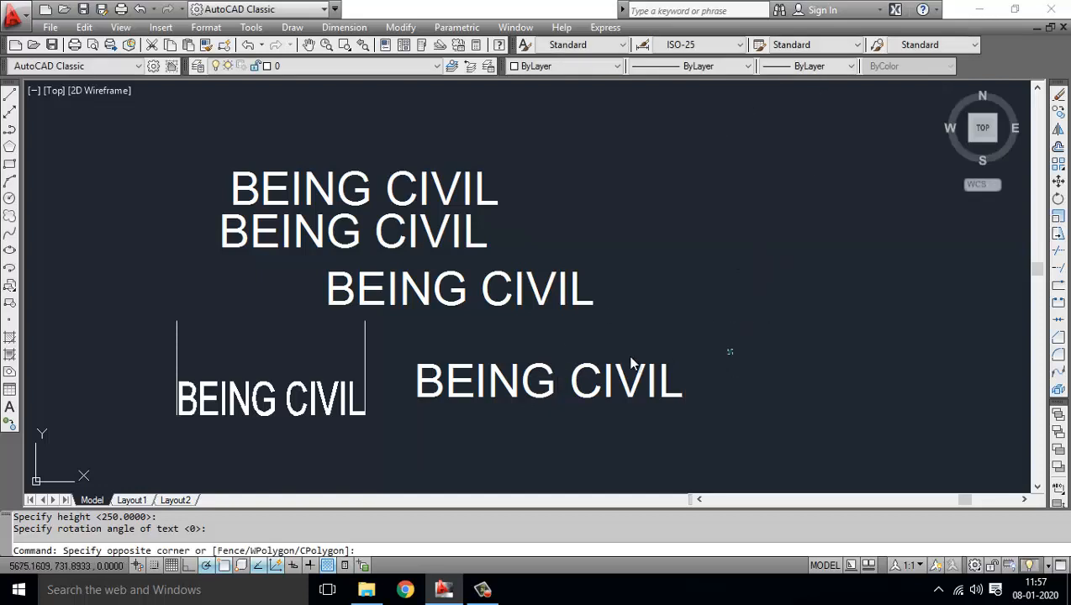
pyautogui.click(623, 379)
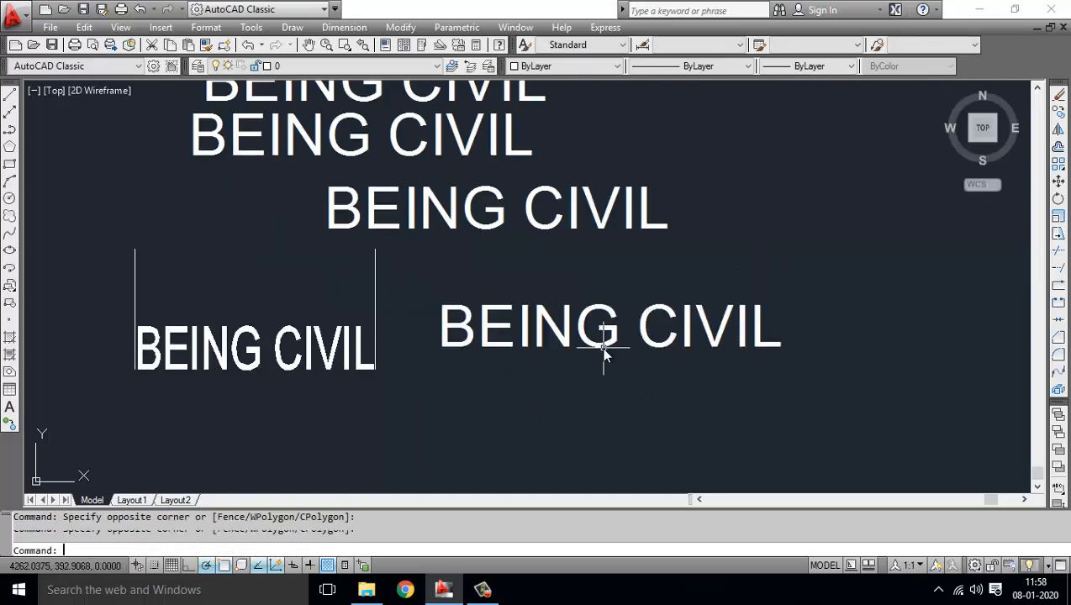
pyautogui.click(601, 347)
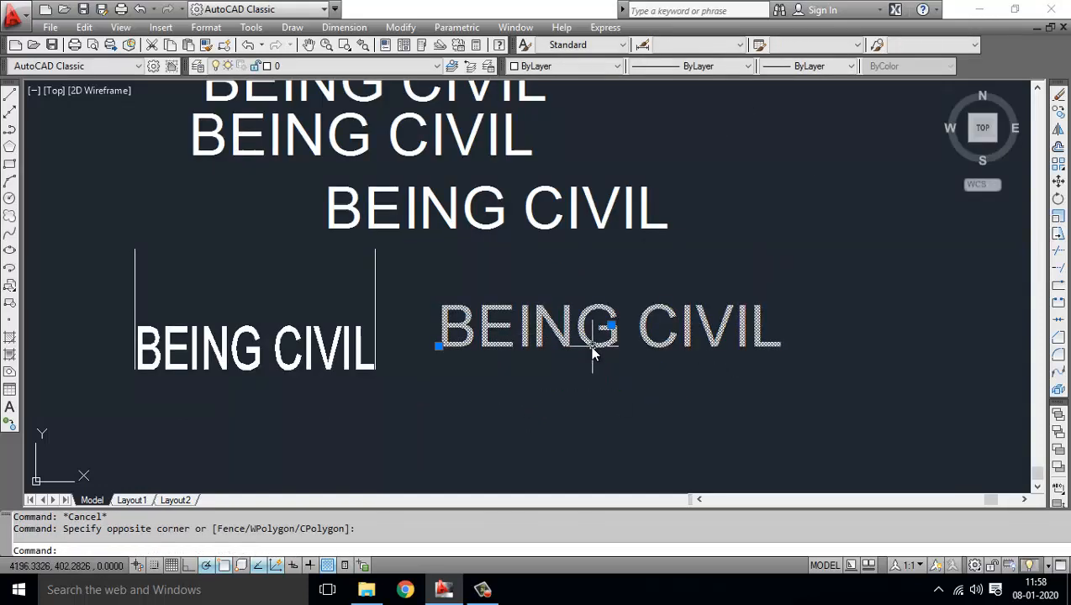
pyautogui.click(400, 27)
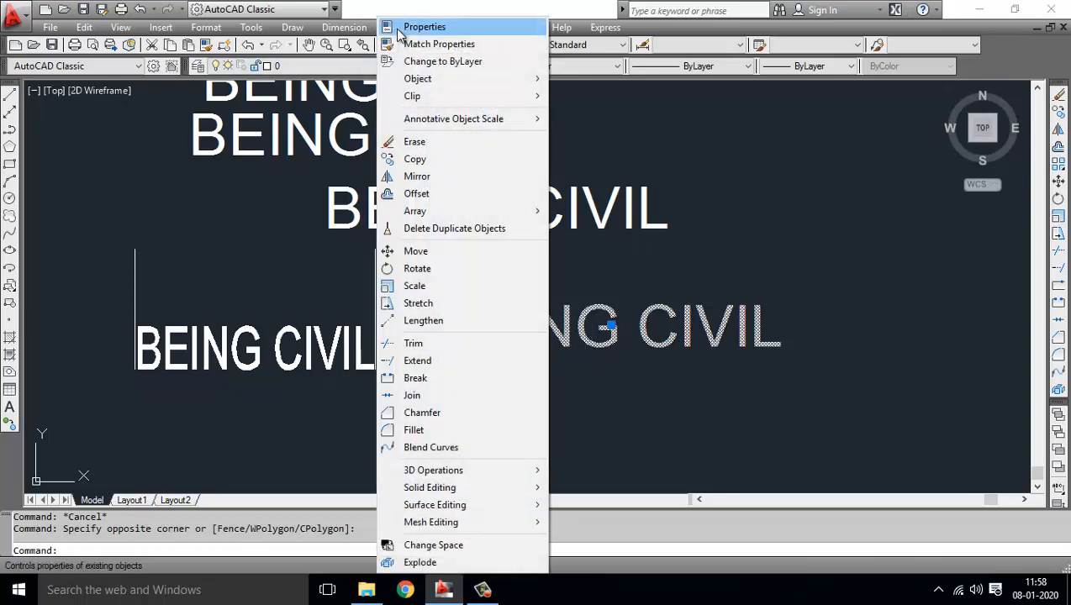
pyautogui.click(424, 29)
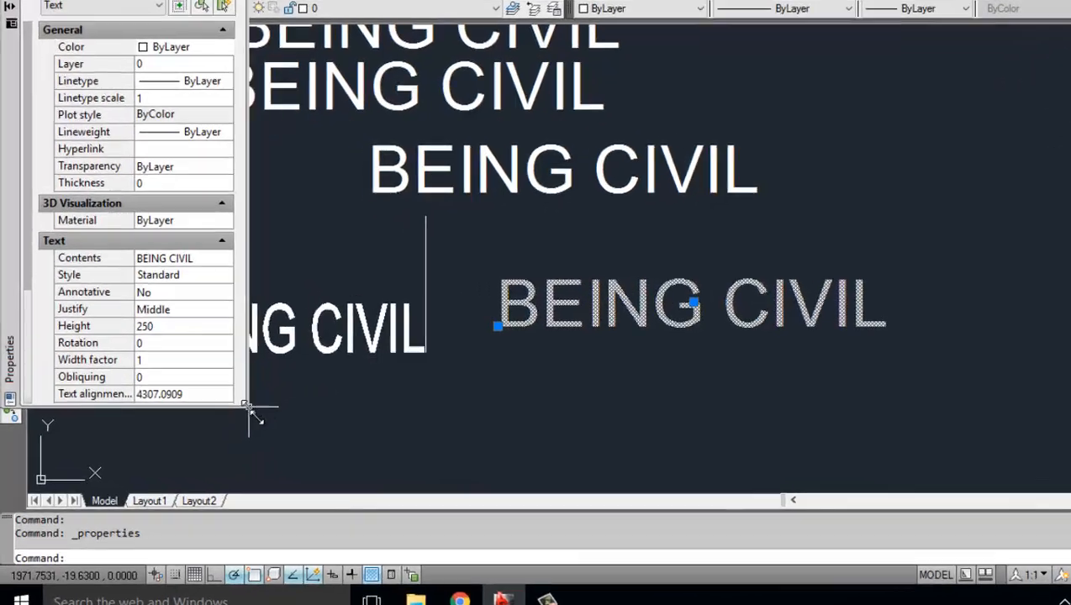
pyautogui.moveTo(249, 408); pyautogui.dragTo(276, 464)
pyautogui.click(200, 313)
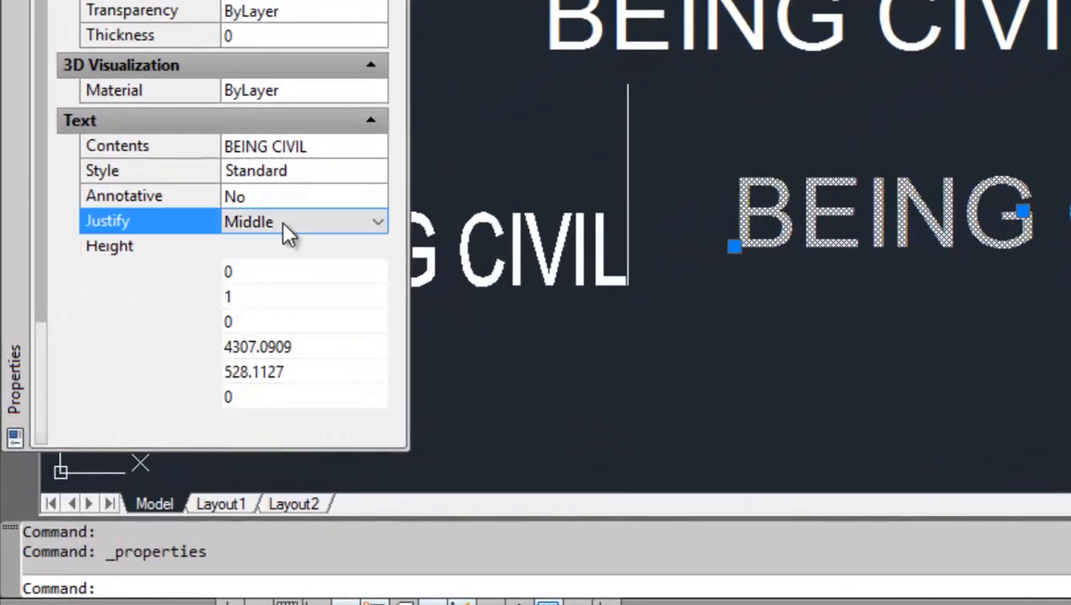
pyautogui.click(300, 221)
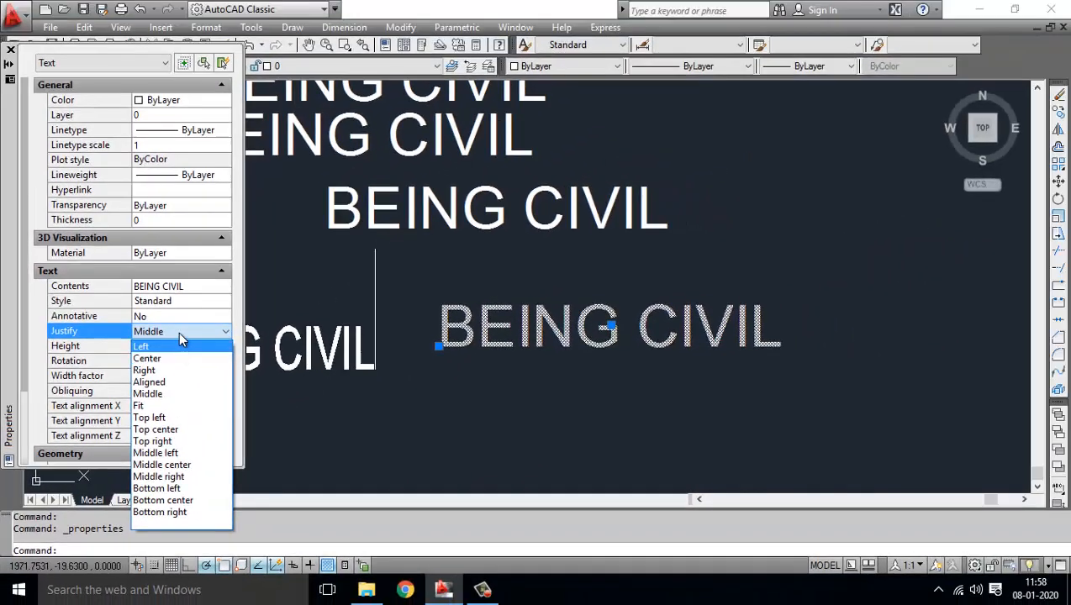
pyautogui.click(179, 332)
pyautogui.click(185, 335)
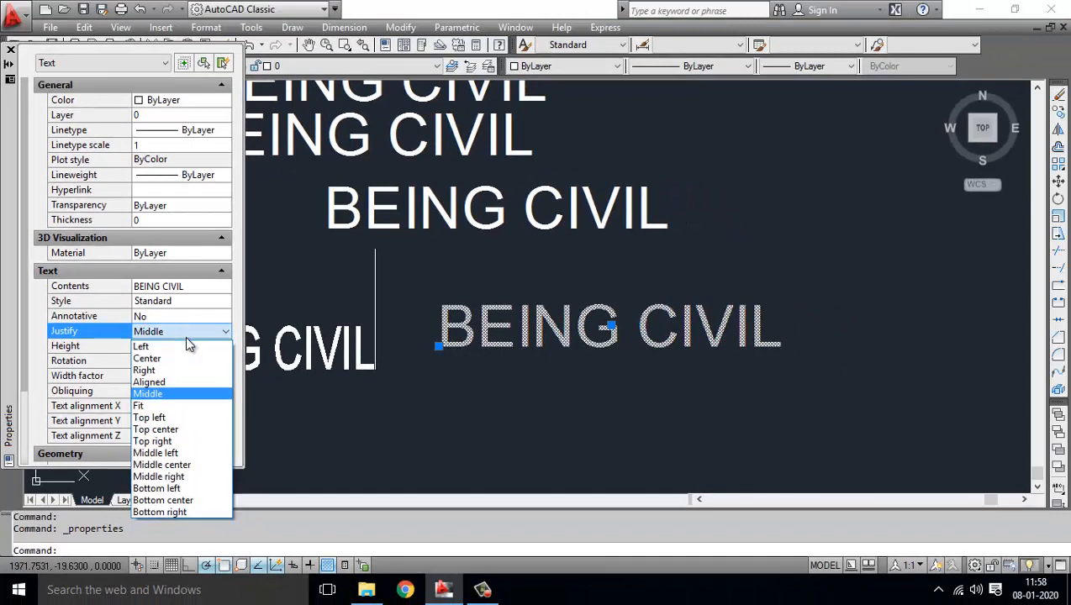
pyautogui.click(188, 354)
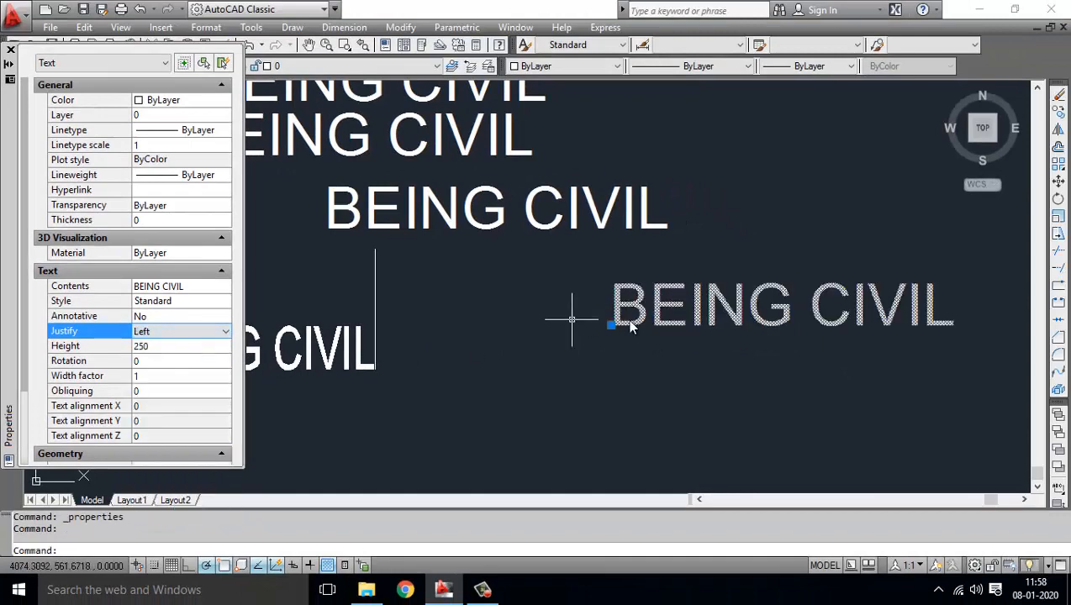
pyautogui.press('Escape')
pyautogui.press('Escape')
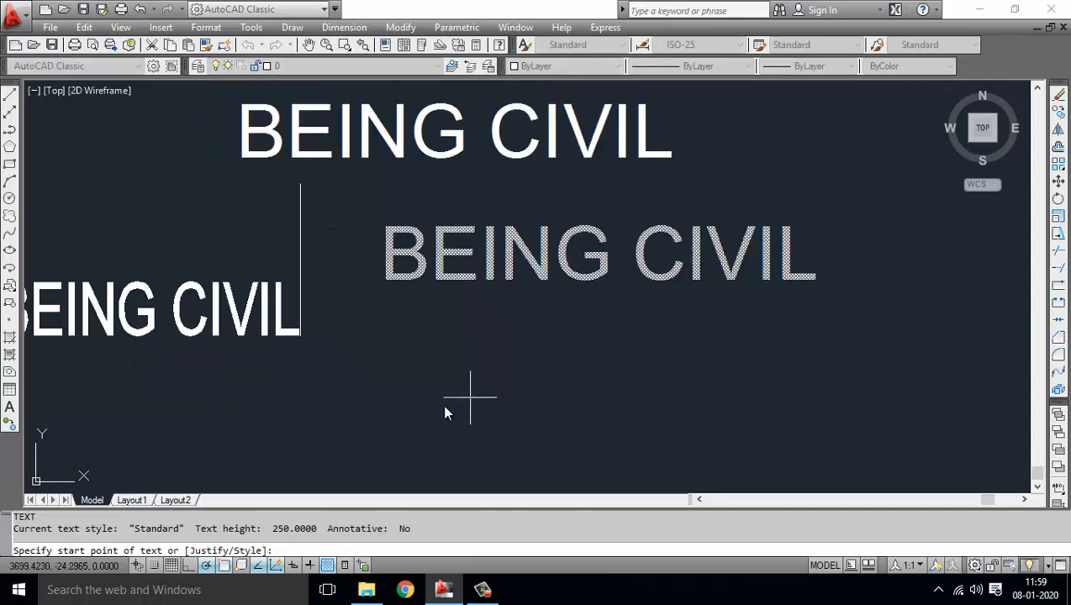
# Add a single-line text BEING CIVIL with height 250 and a 45-degree rotation, up and to the right of the Middle-justified text.
pyautogui.scroll(-3, 449, 417)
pyautogui.click(497, 313)
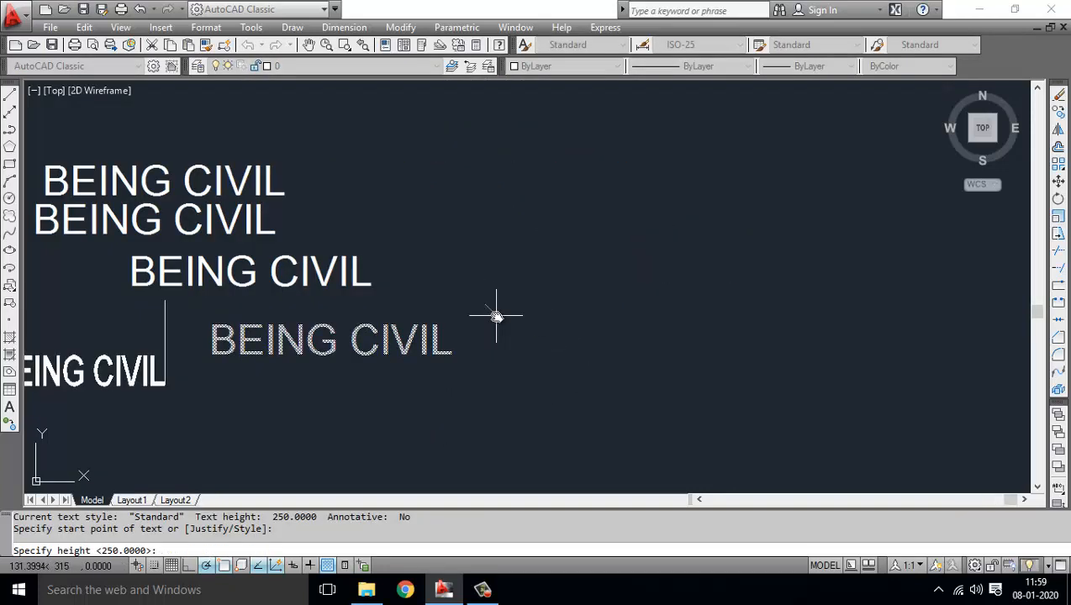
pyautogui.press('Return')
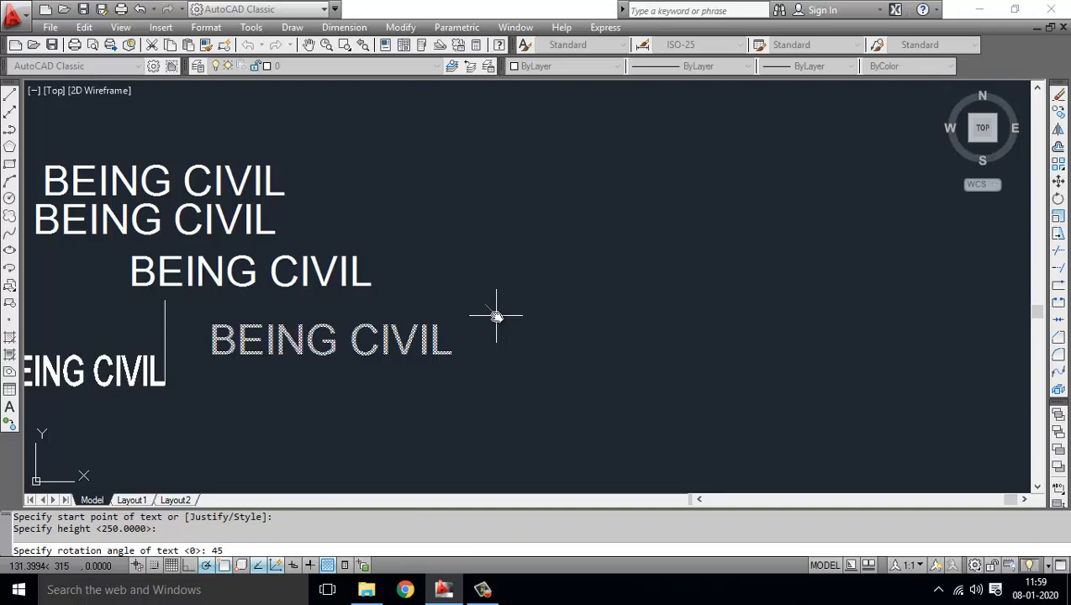
pyautogui.write('45')
pyautogui.press('Return')
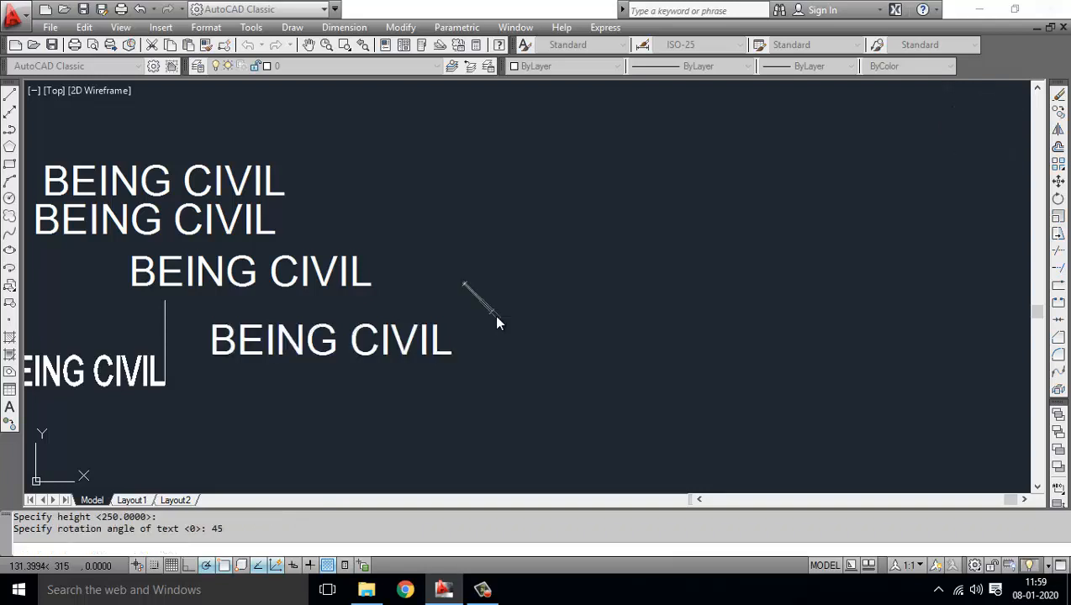
pyautogui.write('BEING CIVIL')
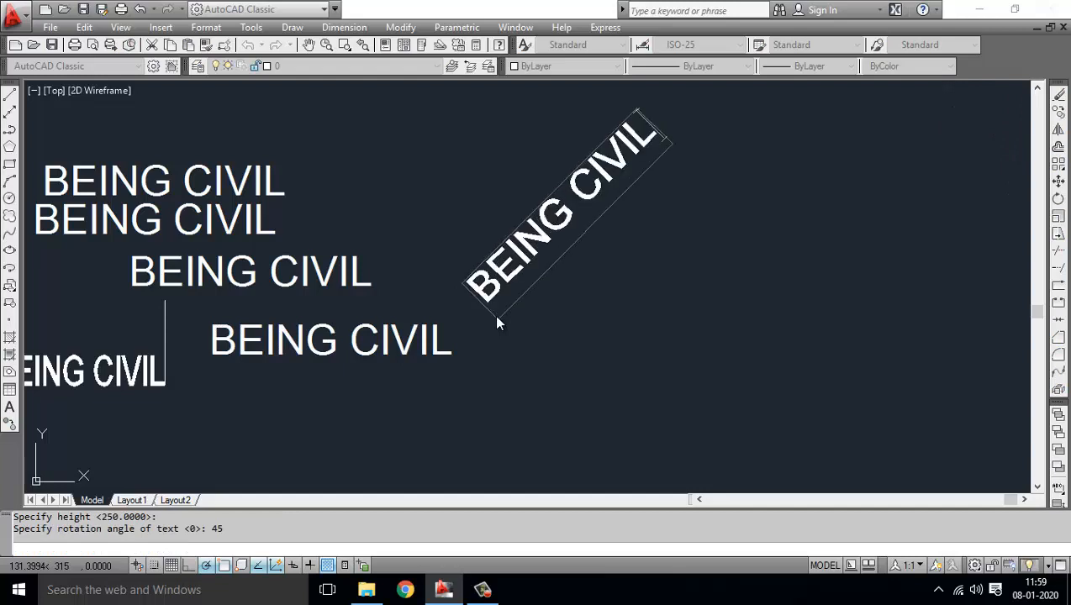
pyautogui.press('Return')
pyautogui.press('Return')
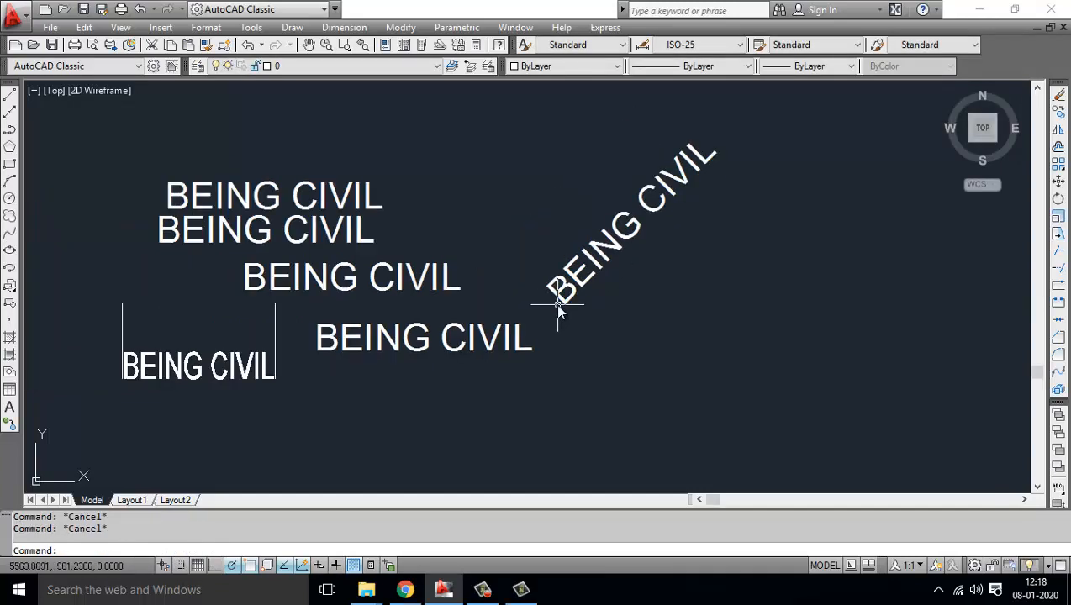
# Add an Align-justified single-line text BEING CIVIL right of the 45-degree text, on a rising baseline about 3216 units long at 15 degrees.
pyautogui.press('Return')
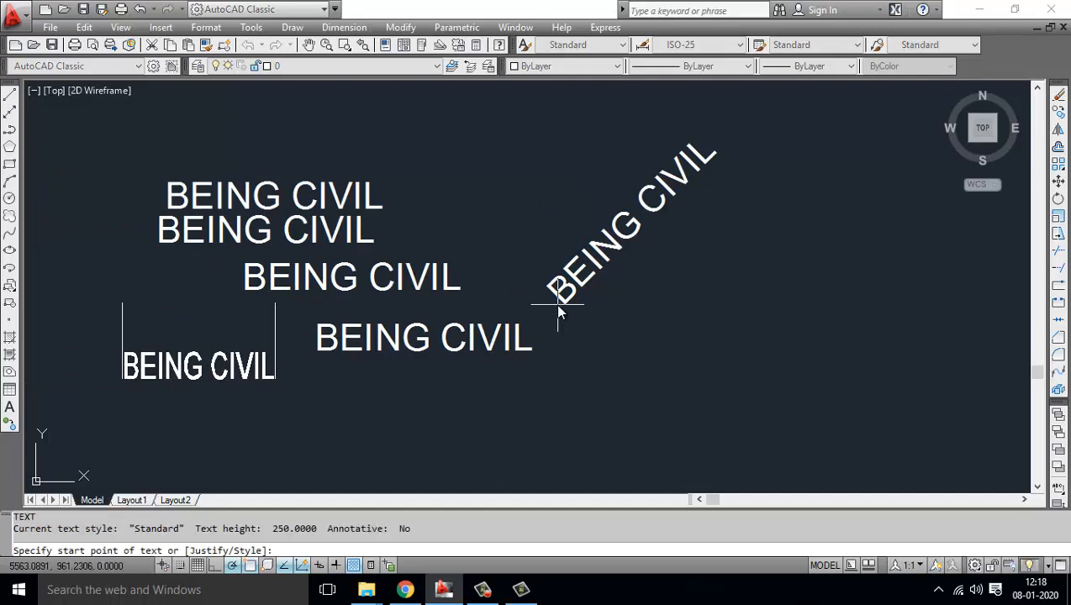
pyautogui.write('J')
pyautogui.press('Return')
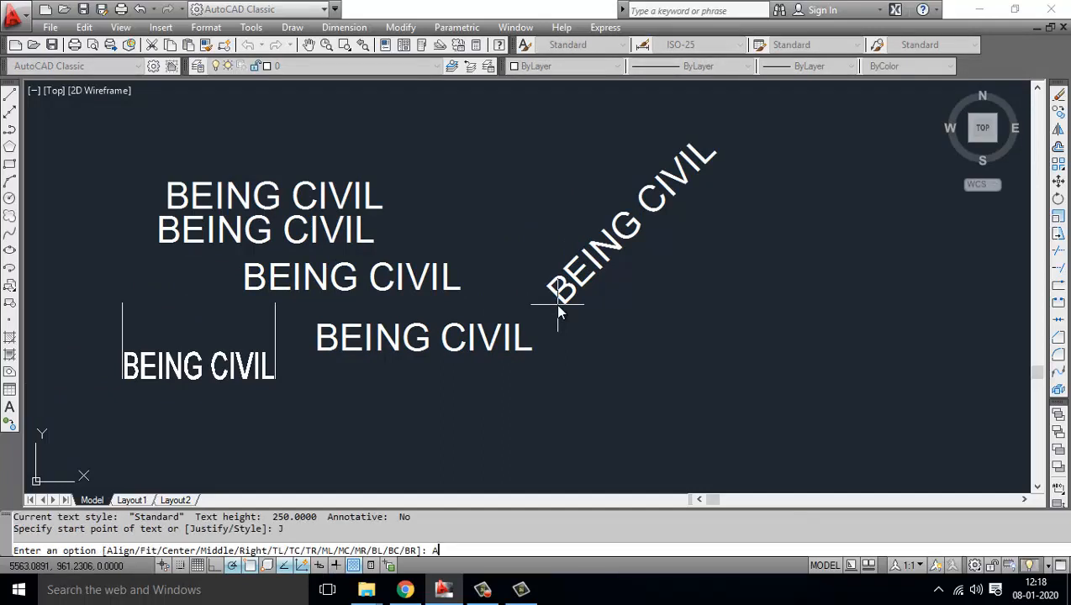
pyautogui.write('A')
pyautogui.press('Return')
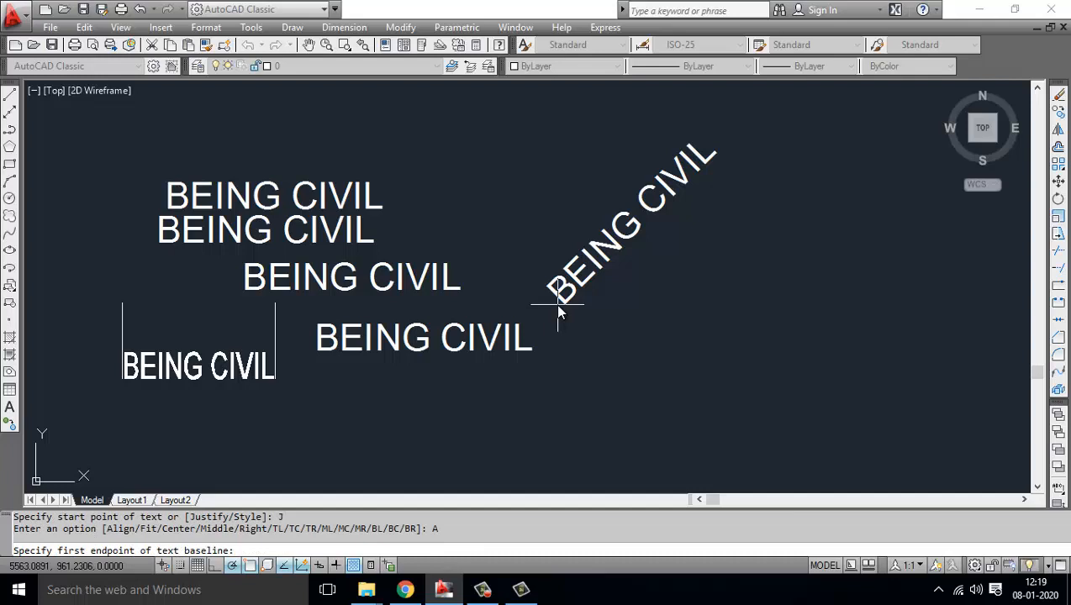
pyautogui.click(652, 346)
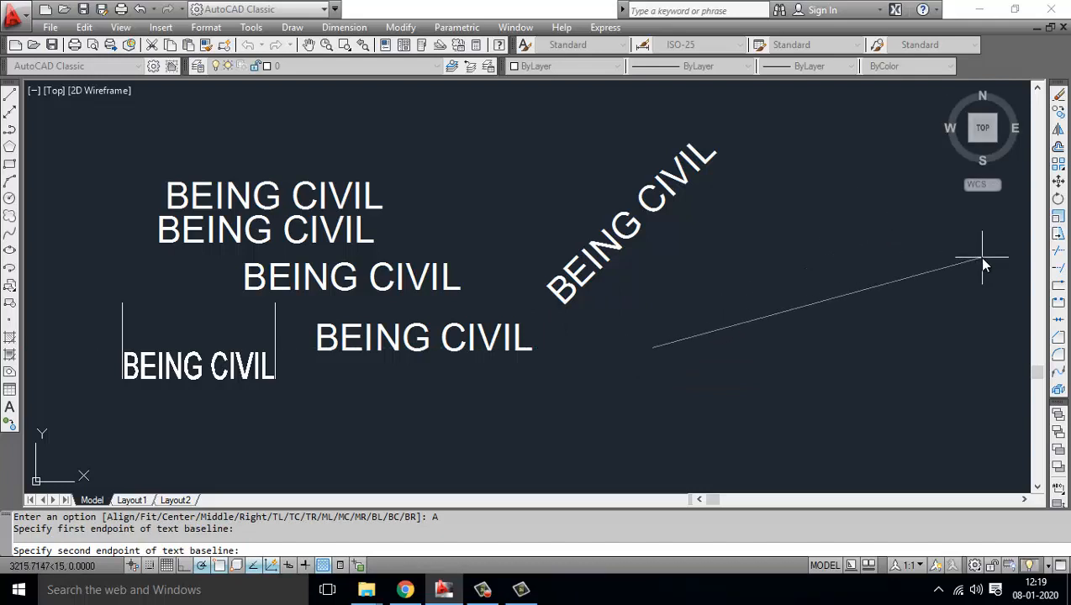
pyautogui.write('B')
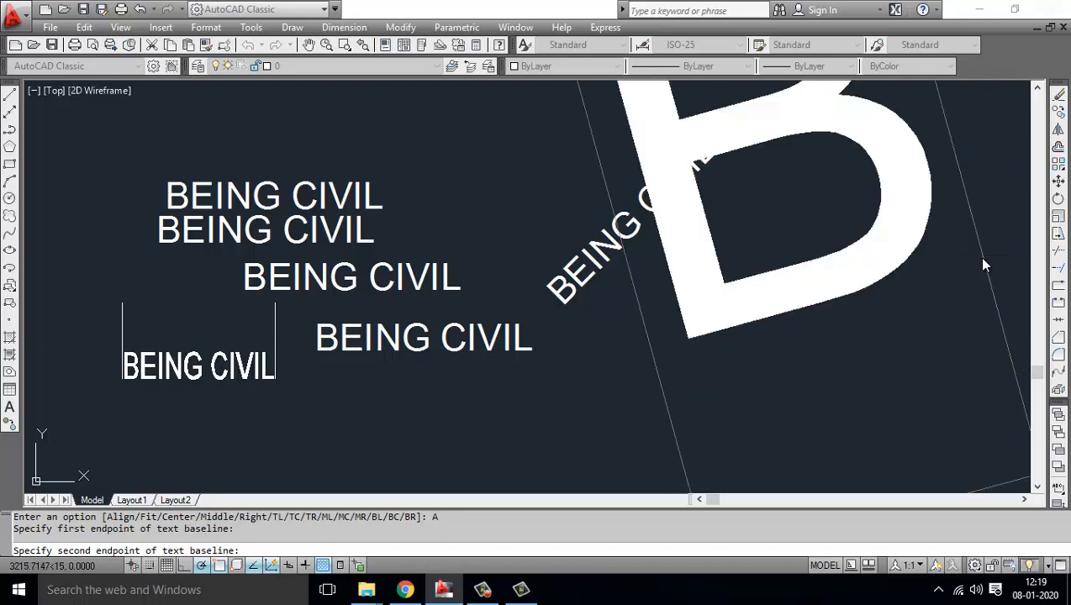
pyautogui.write('EING CIVIL')
pyautogui.press('Return')
pyautogui.press('Return')
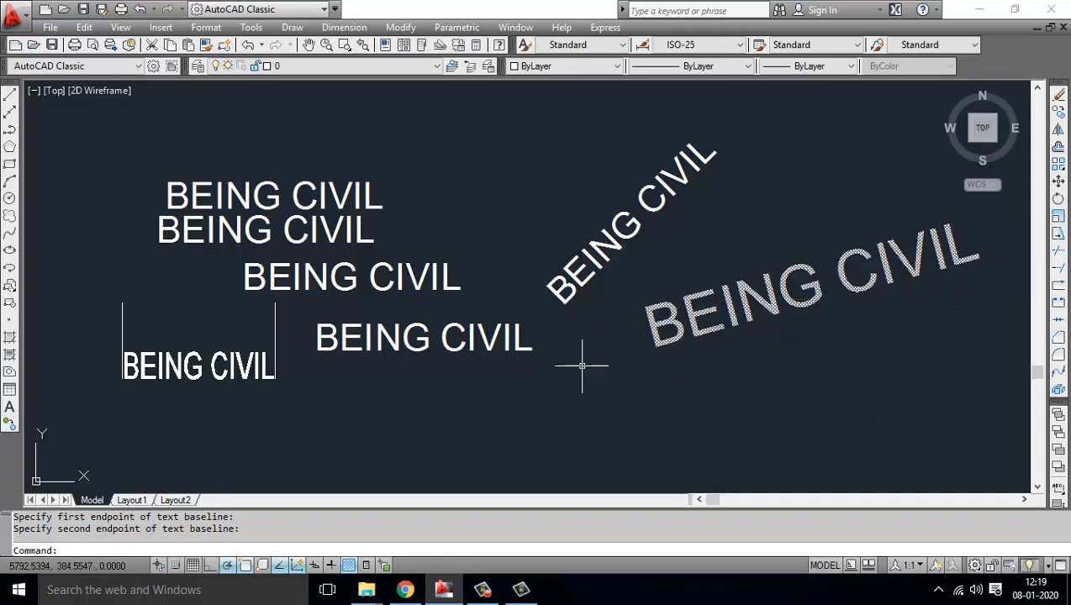
# Draw a line about 3071 units long, sloping down to the right at about 344 degrees, below the aligned text.
pyautogui.write('L')
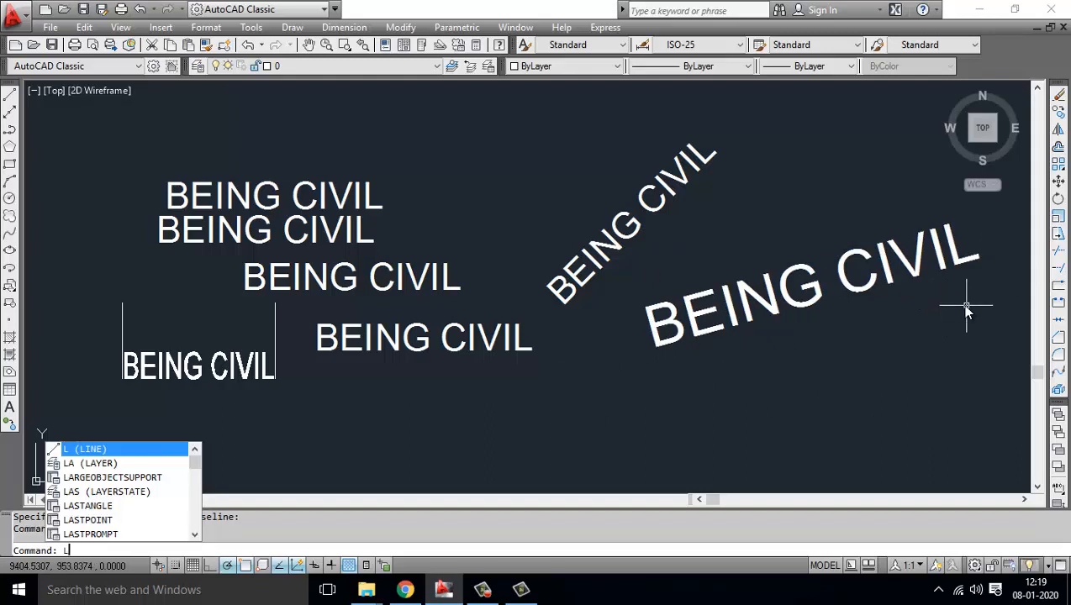
pyautogui.press('Return')
pyautogui.scroll(-2, 33, 173)
pyautogui.scroll(2, 374, 330)
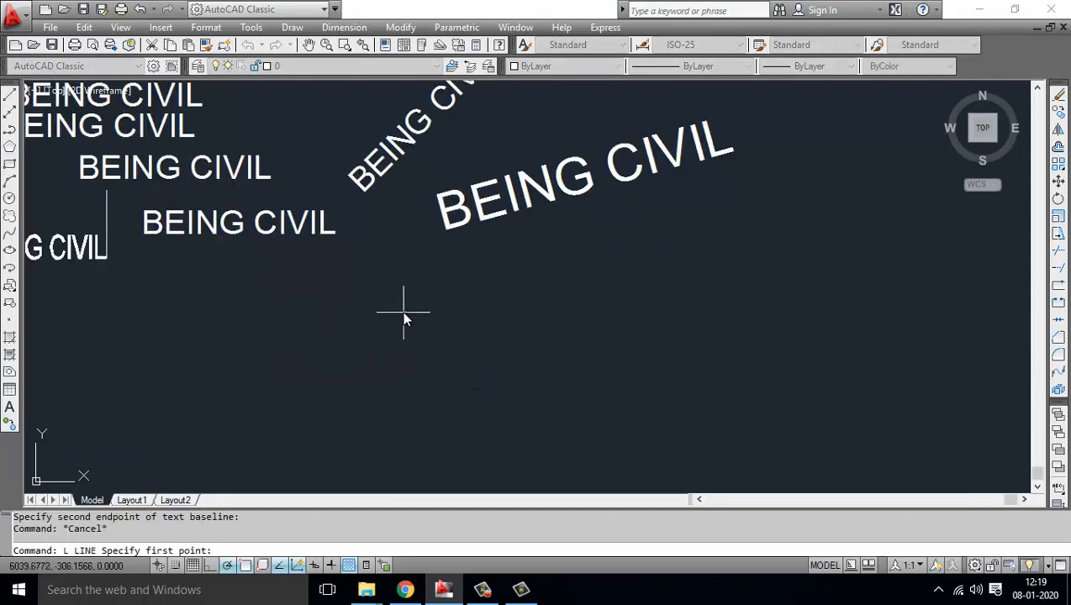
pyautogui.click(404, 313)
pyautogui.click(683, 393)
pyautogui.press('Escape')
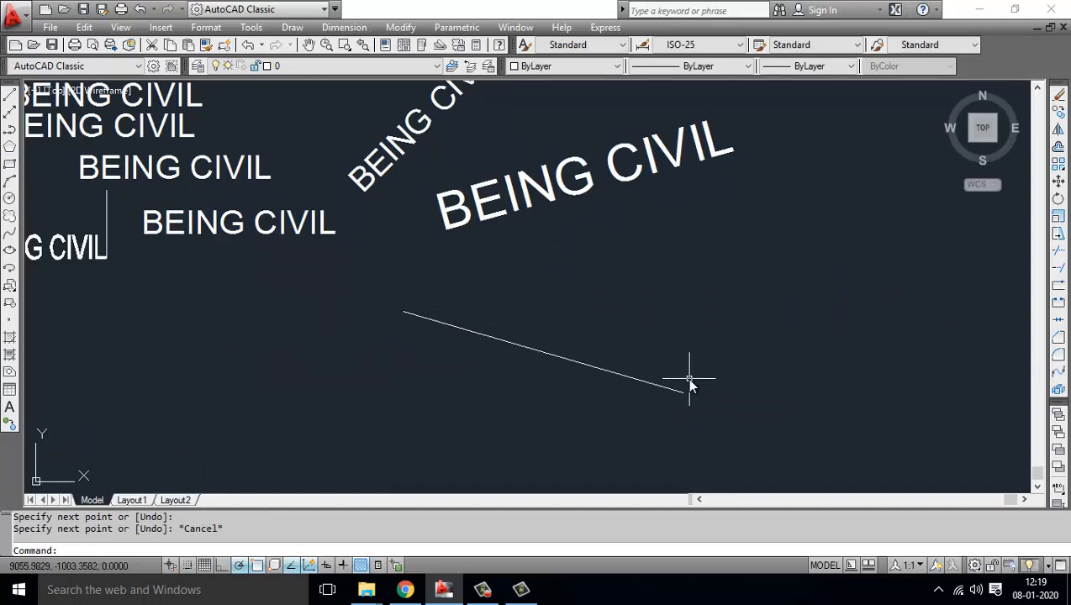
# Add an Align-justified single-line text BEING CIVIL with its baseline running between the endpoints of the sloping line.
pyautogui.write('dt')
pyautogui.press('Return')
pyautogui.write('j')
pyautogui.press('Return')
pyautogui.write('a')
pyautogui.press('Return')
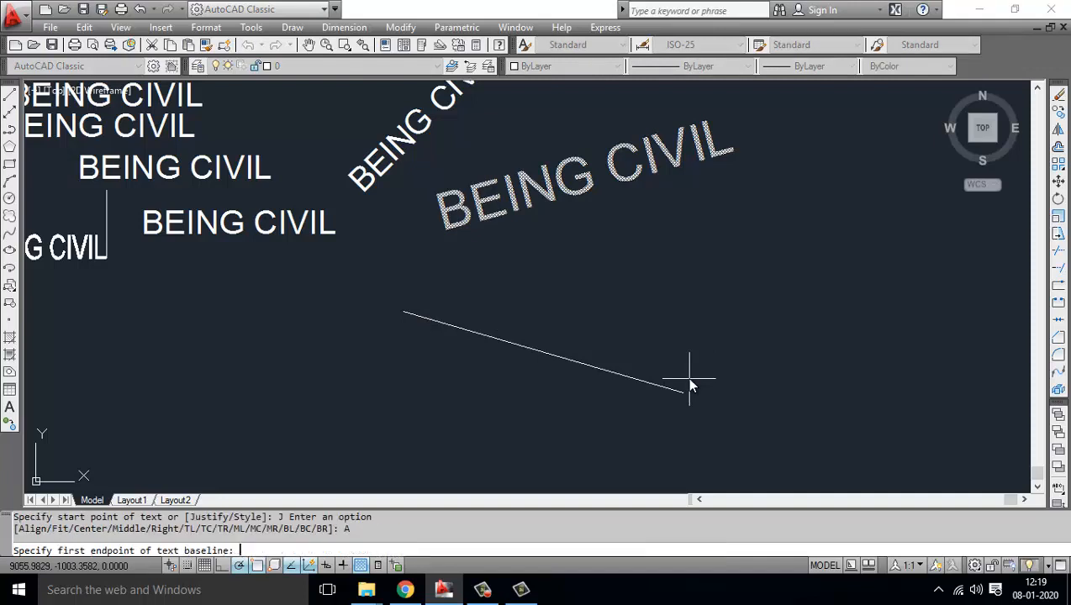
pyautogui.click(405, 314)
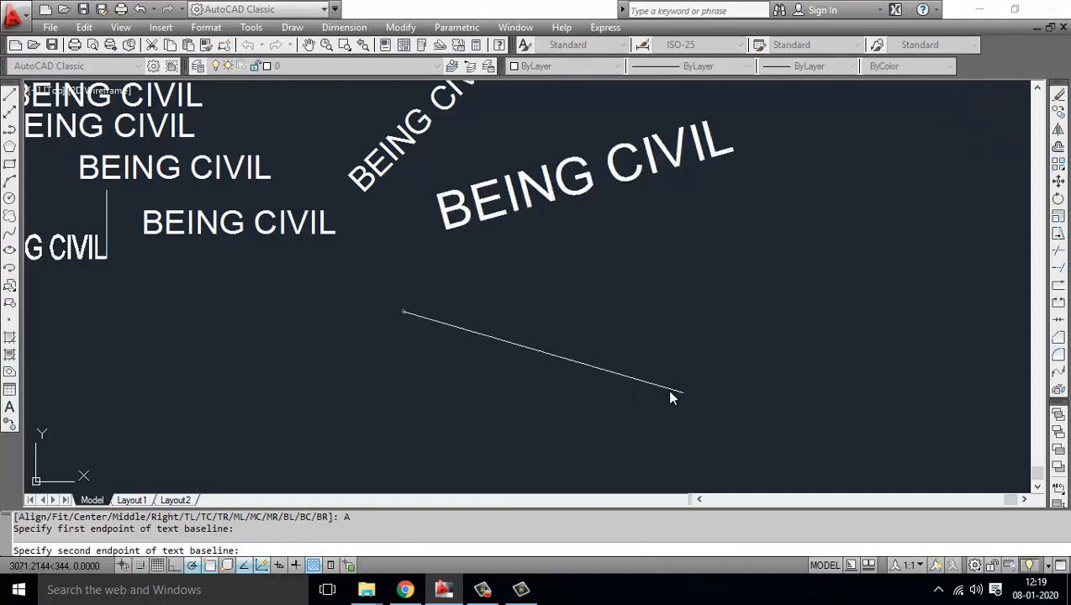
pyautogui.click(671, 393)
pyautogui.write('BEING CIVIL')
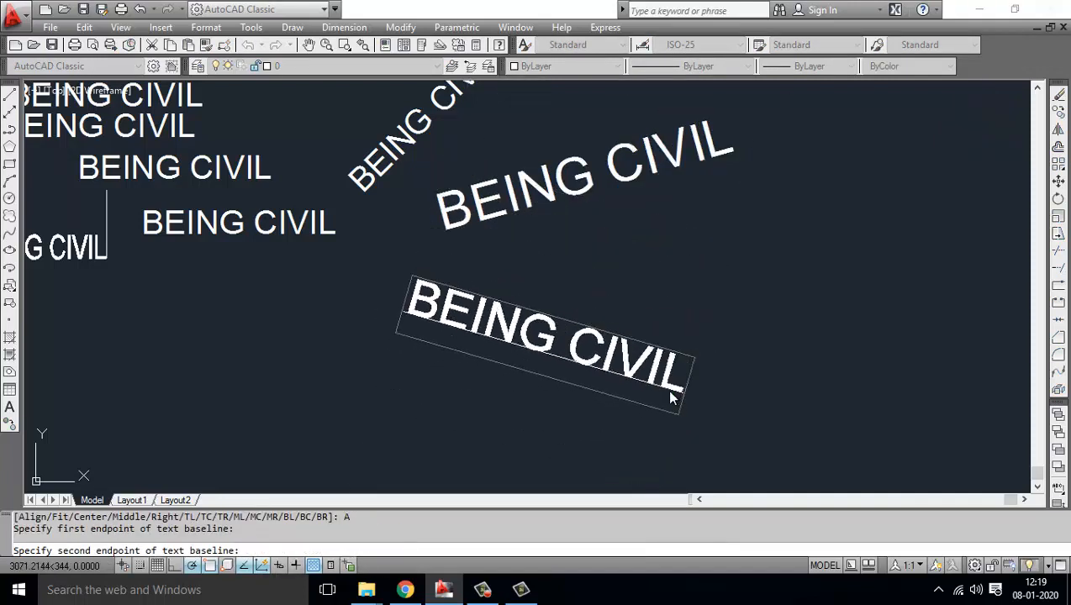
pyautogui.press('Return')
pyautogui.press('Return')
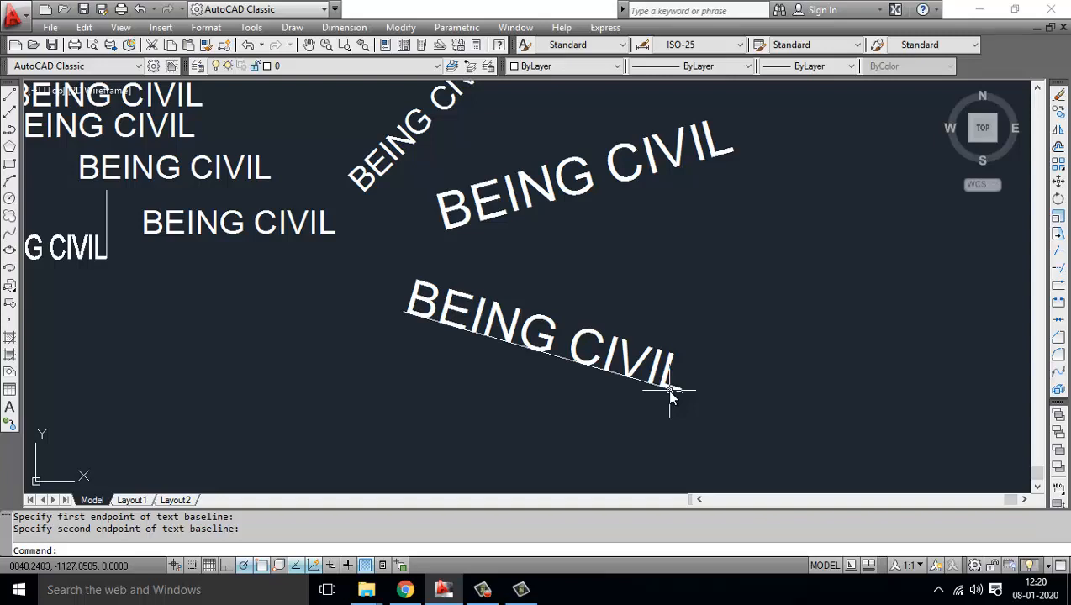
pyautogui.moveTo(591, 302)
pyautogui.mouseDown(button='middle')
pyautogui.moveTo(711, 342)
pyautogui.moveTo(712, 352)
pyautogui.mouseUp(button='middle')
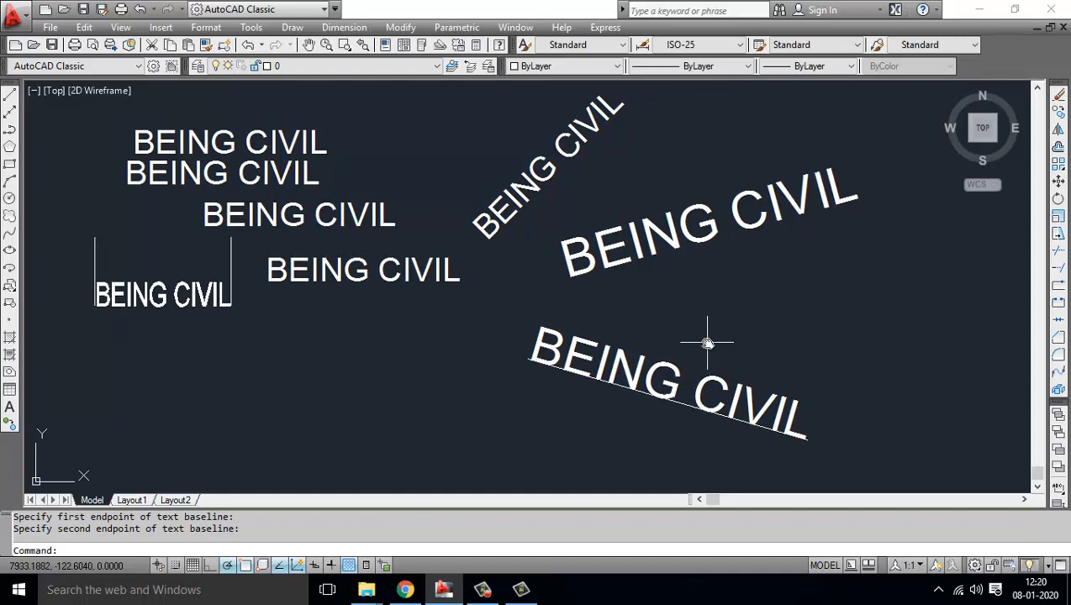